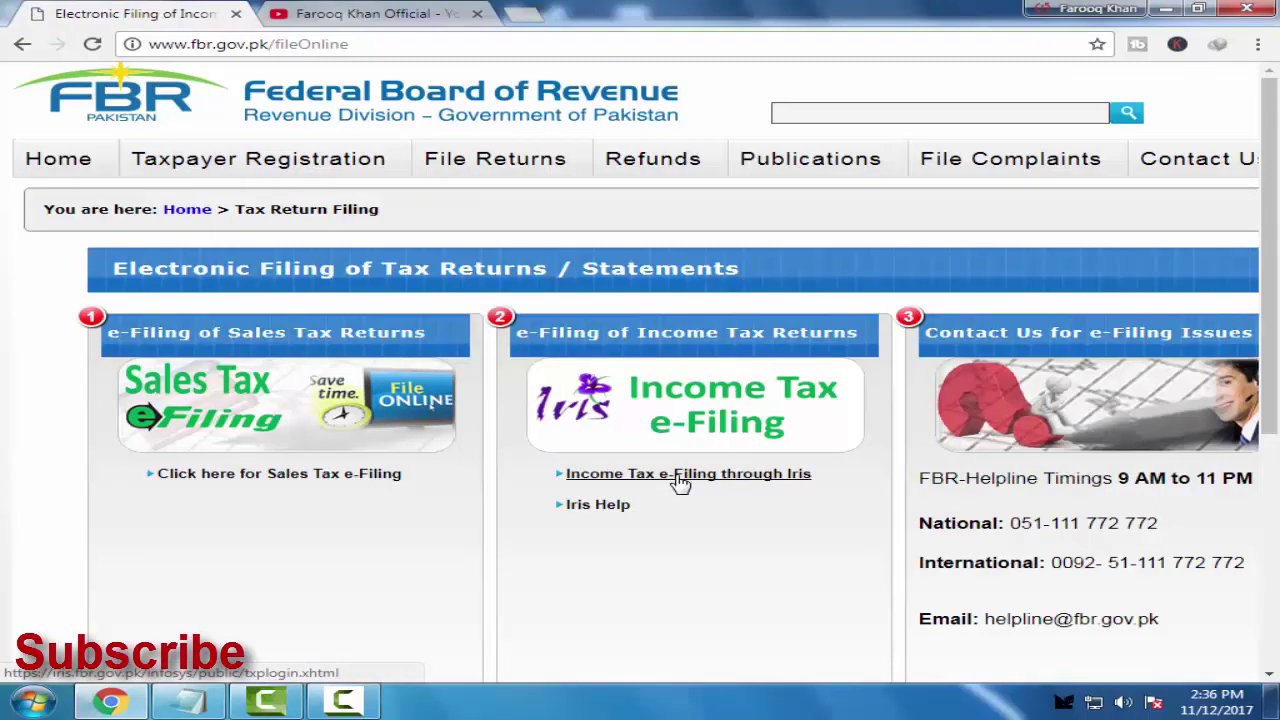
# Follow the 'Income Tax e-Filing through Iris' link on the FBR site
pyautogui.click(680, 475)
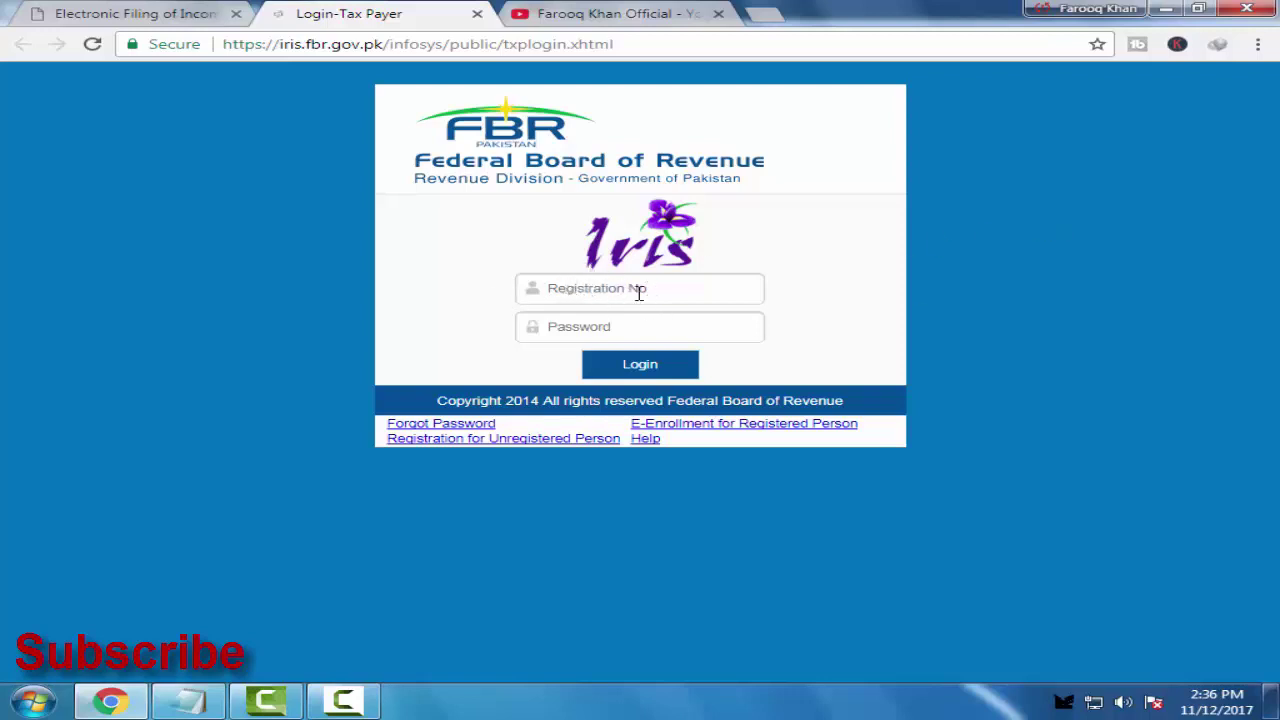
# Log in to Iris with the registration number and password, dismissing the colour-scheme and save-password prompts
pyautogui.click(563, 290)
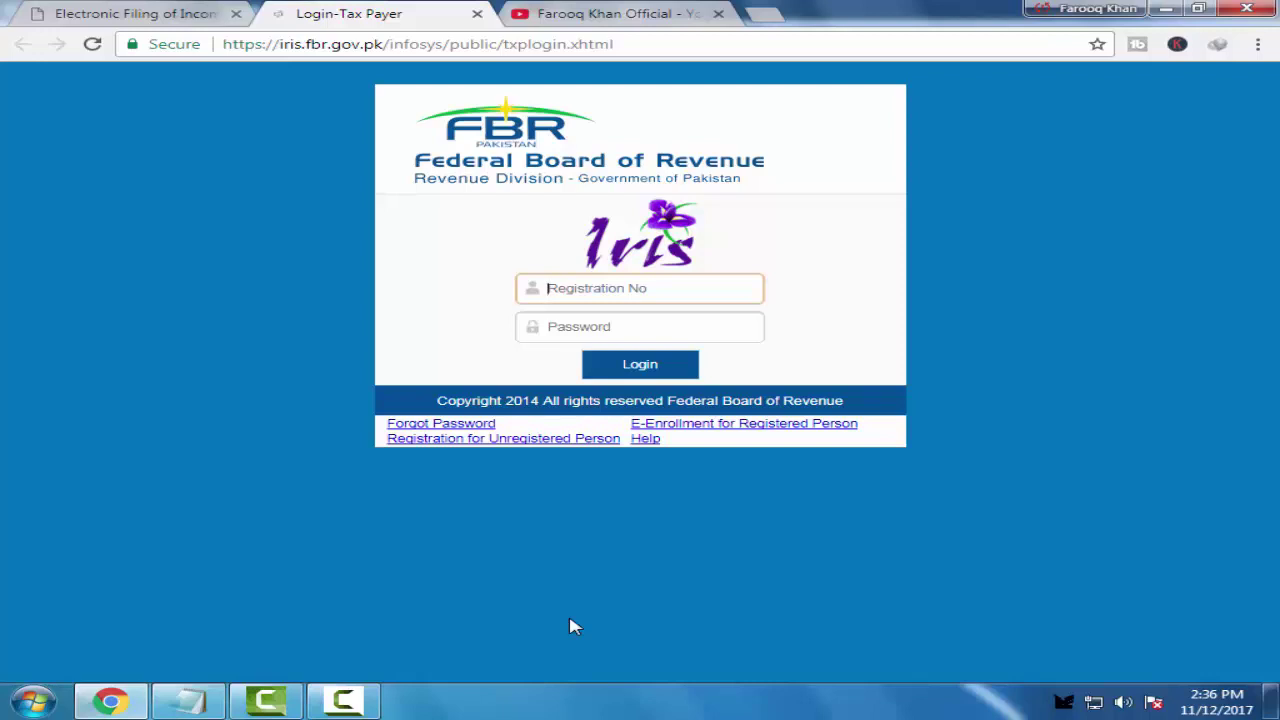
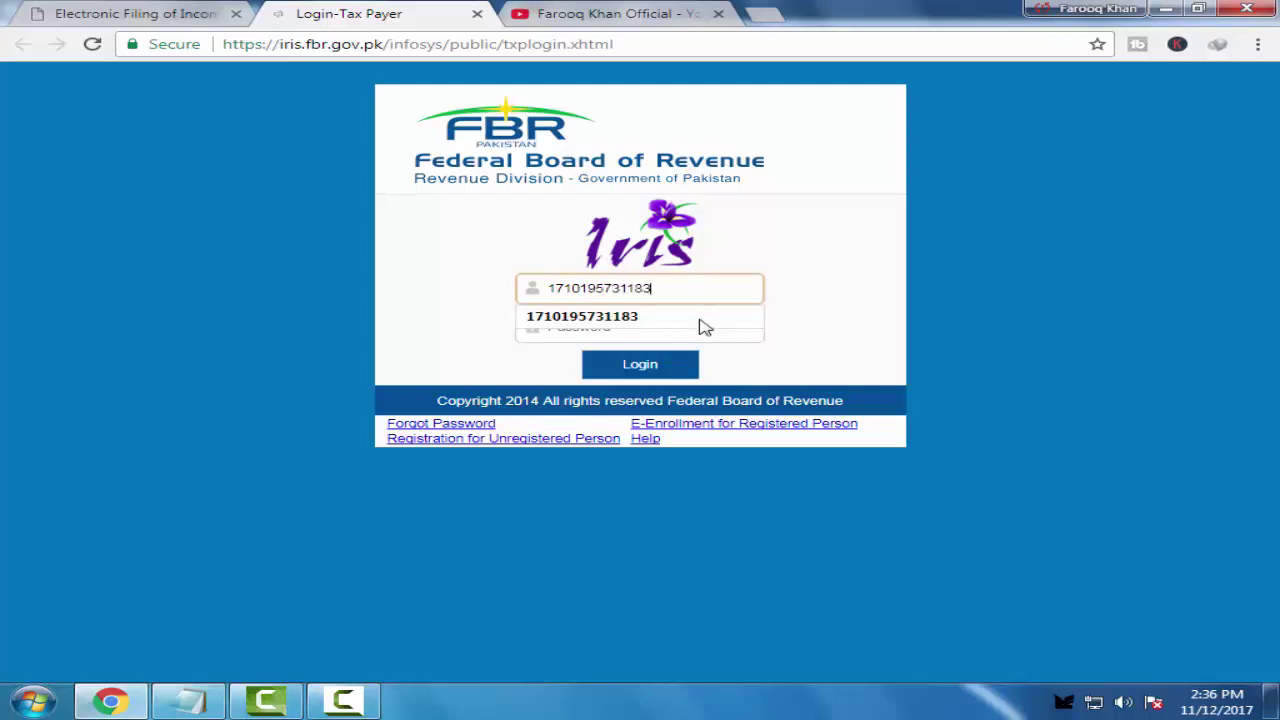
pyautogui.click(665, 326)
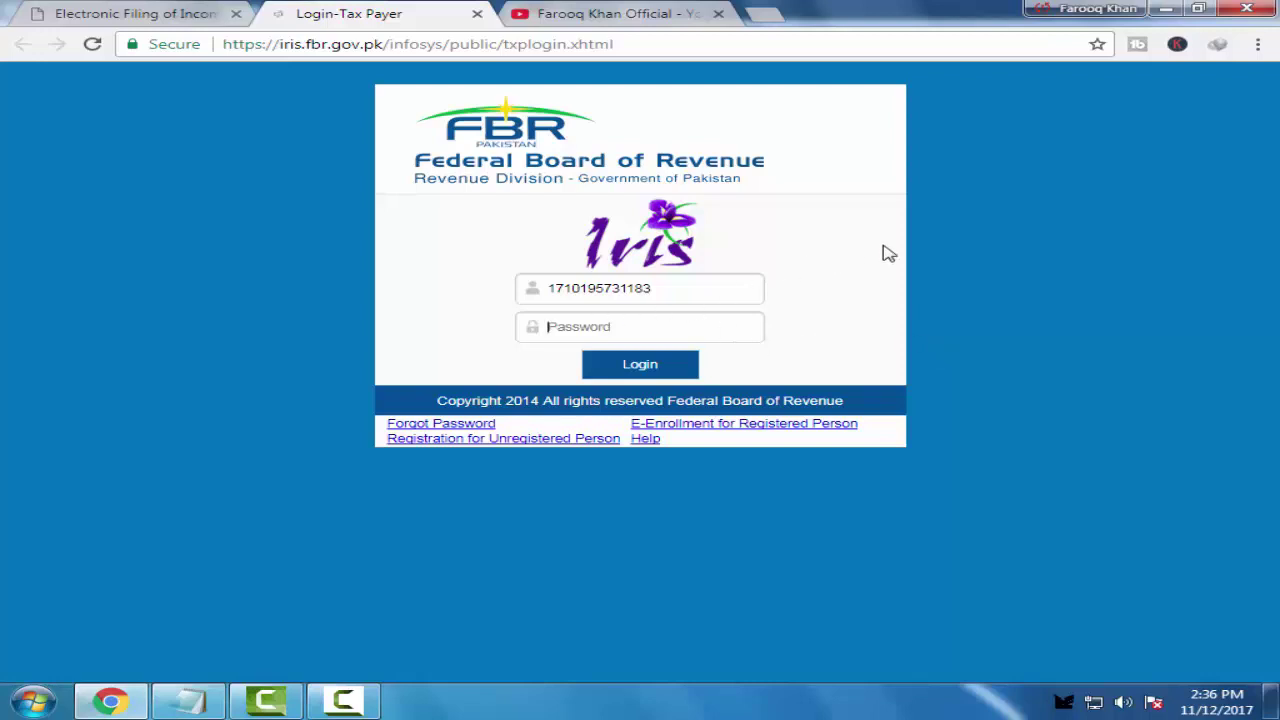
pyautogui.write('*')
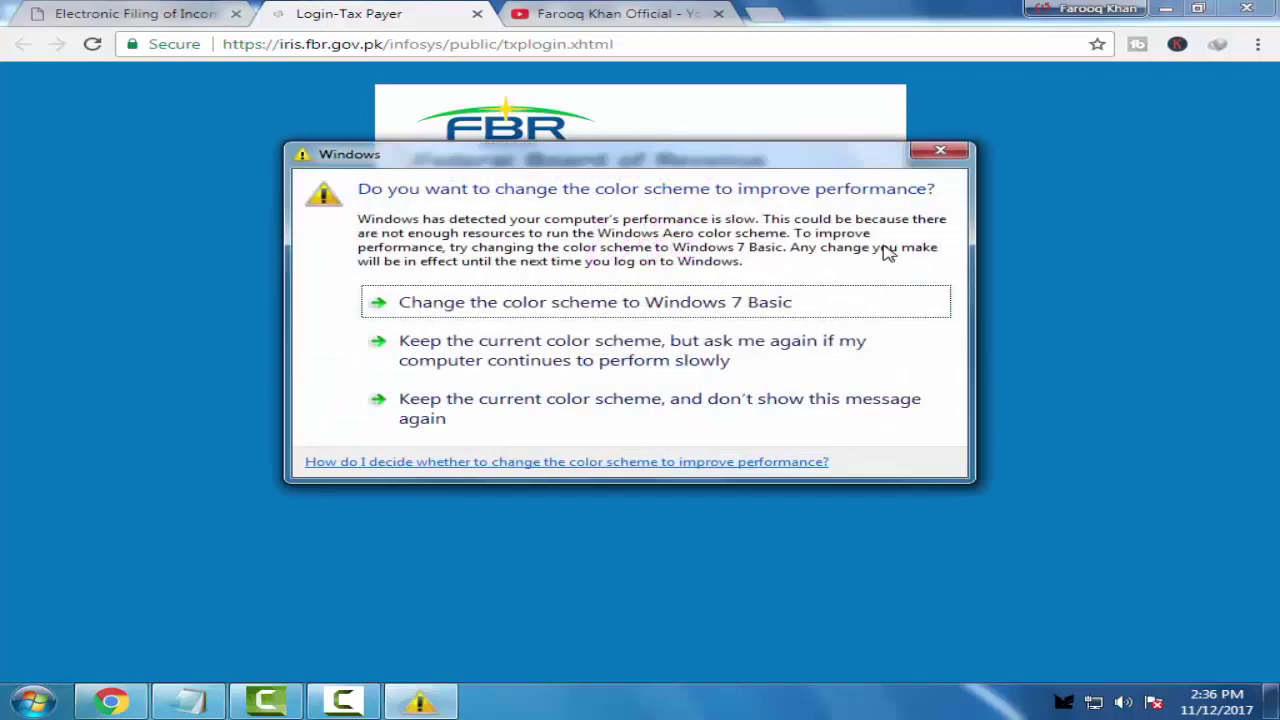
pyautogui.click(940, 151)
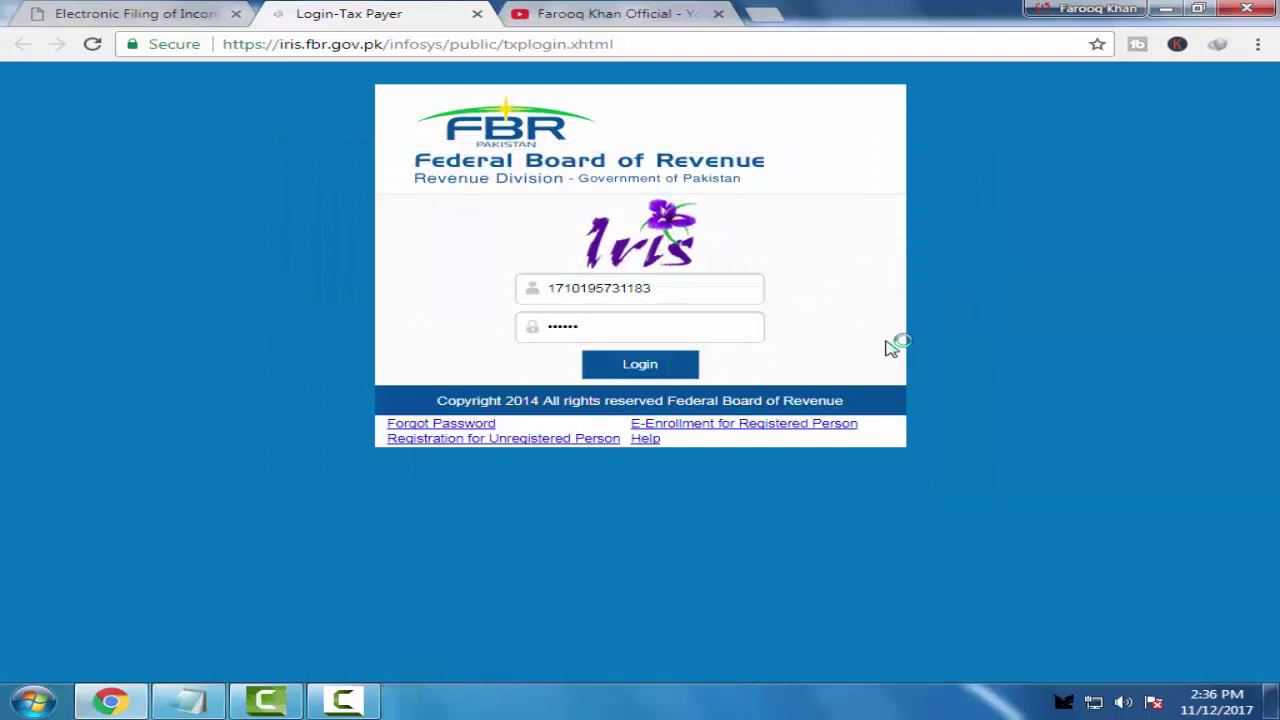
pyautogui.press('Return')
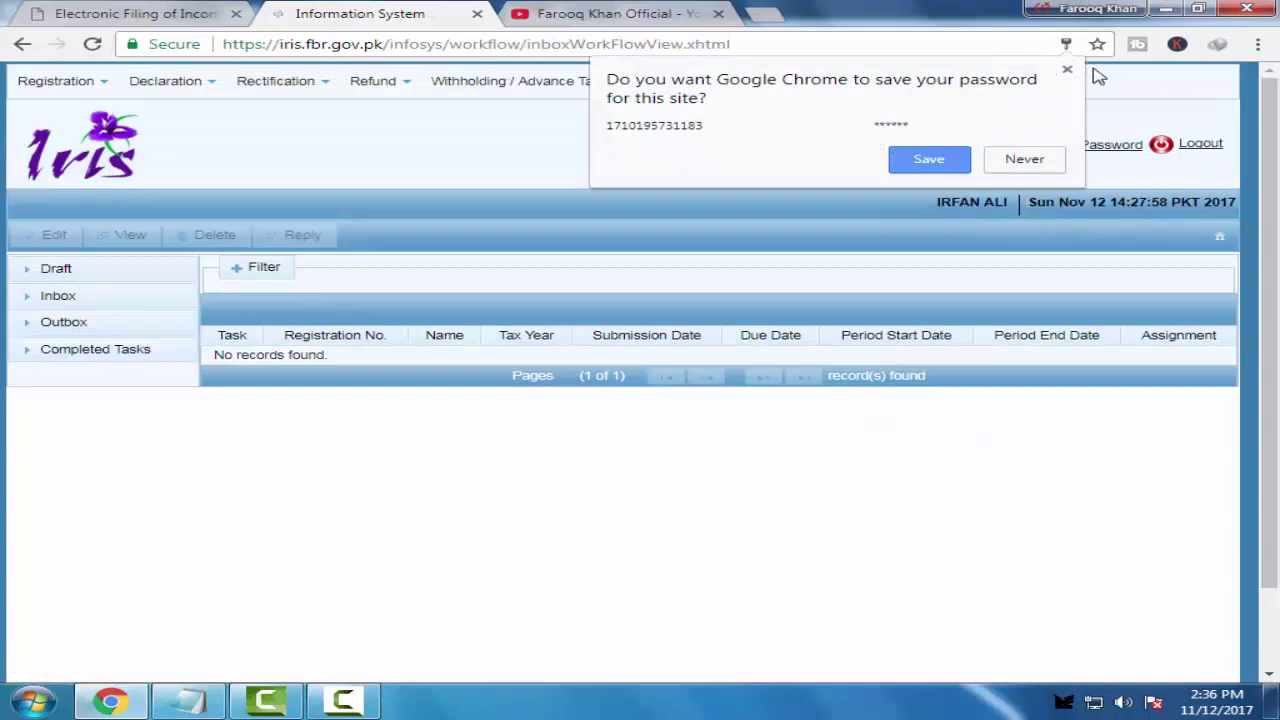
pyautogui.click(1067, 72)
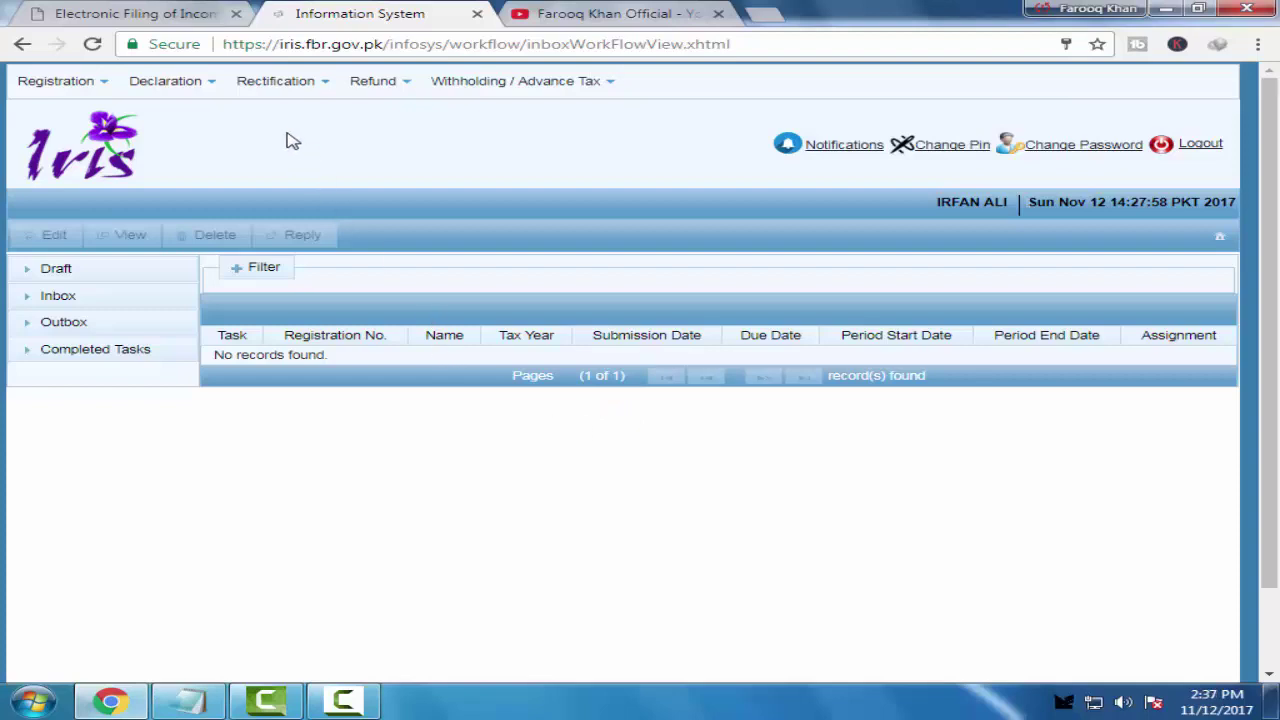
# Start a new '116(2) Statement of Assets / Liabilities filed voluntarily' from the Declaration menu
pyautogui.moveTo(172, 87)
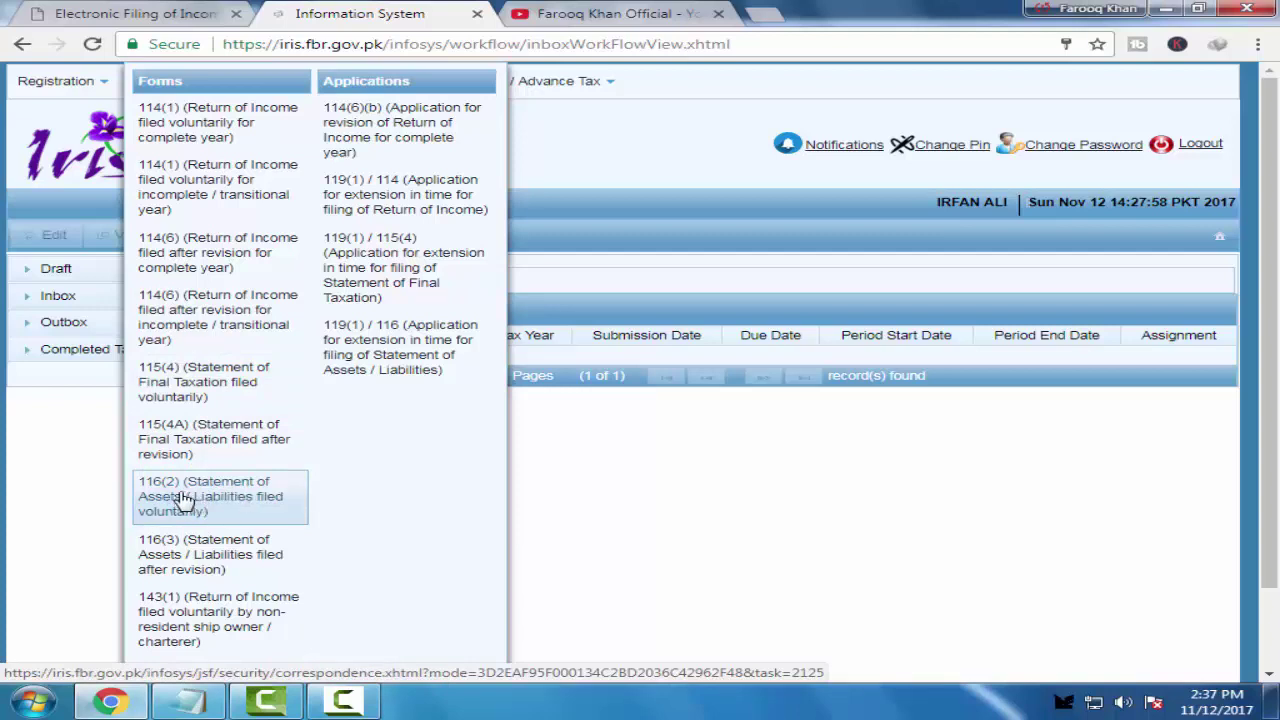
pyautogui.click(182, 500)
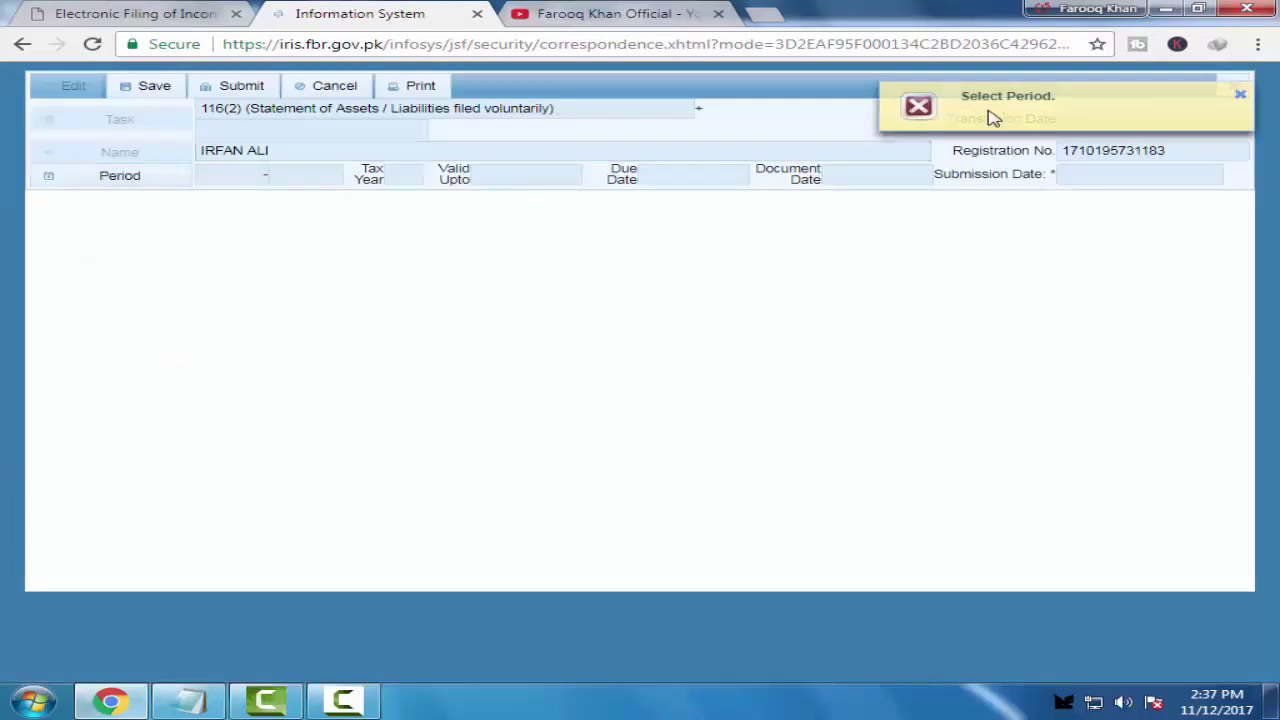
# Search for and select tax period 2017 for the statement
pyautogui.click(82, 180)
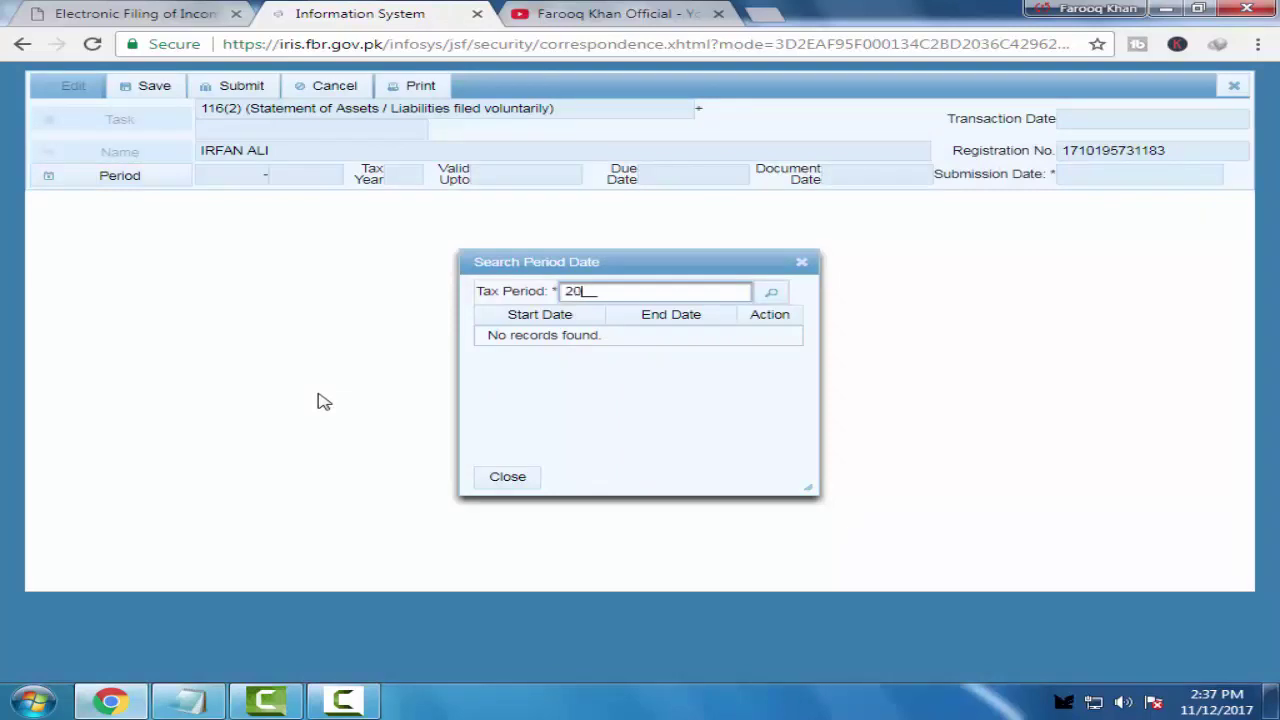
pyautogui.write('2017')
pyautogui.click(770, 292)
pyautogui.click(775, 336)
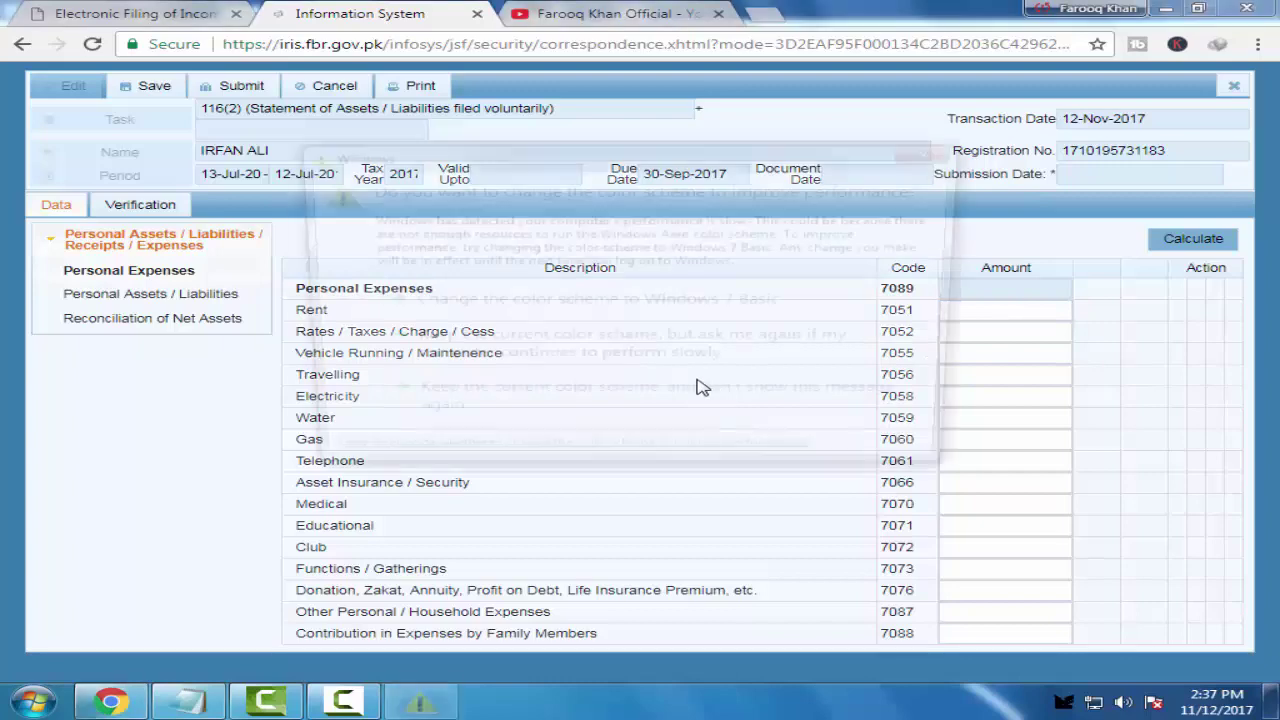
pyautogui.click(922, 148)
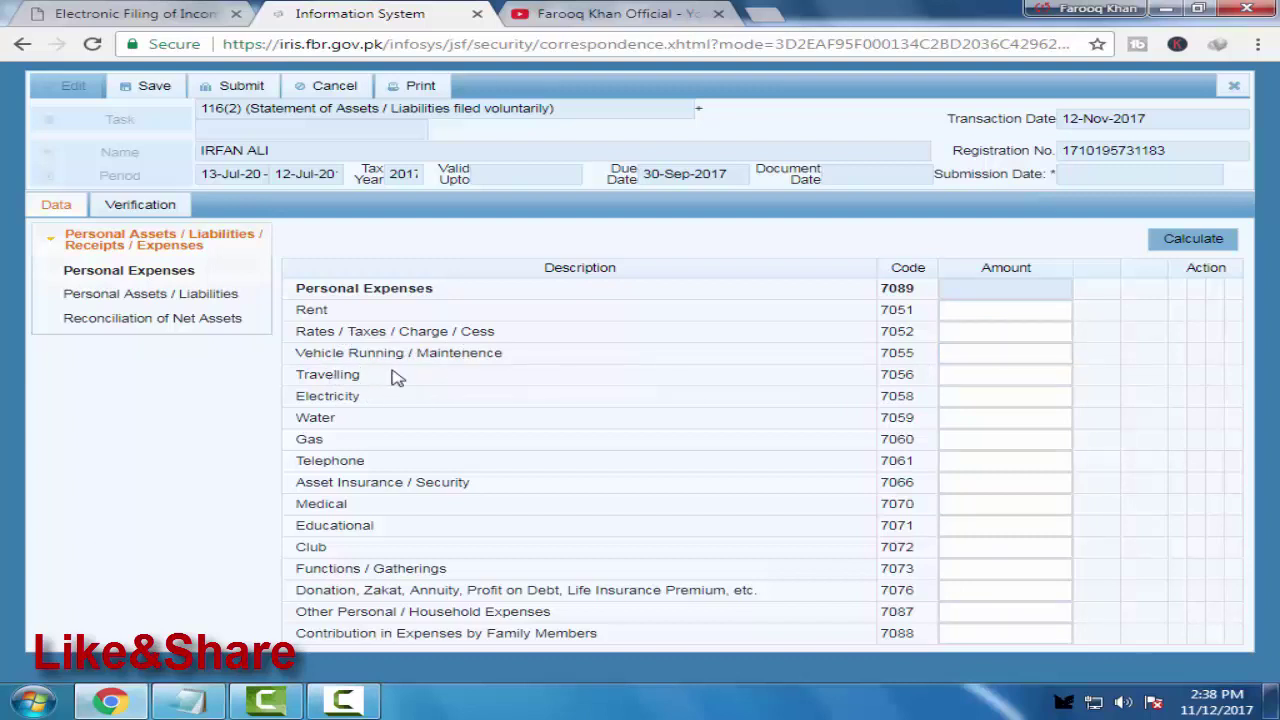
pyautogui.click(997, 375)
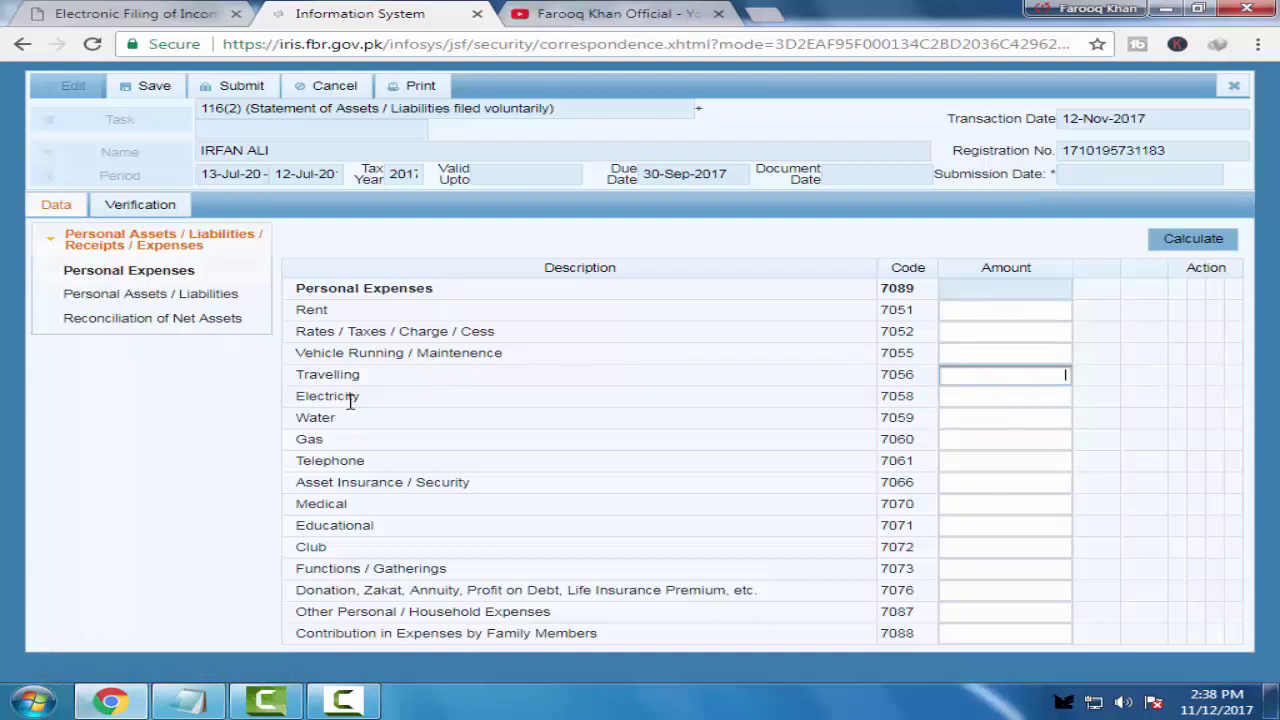
pyautogui.click(396, 430)
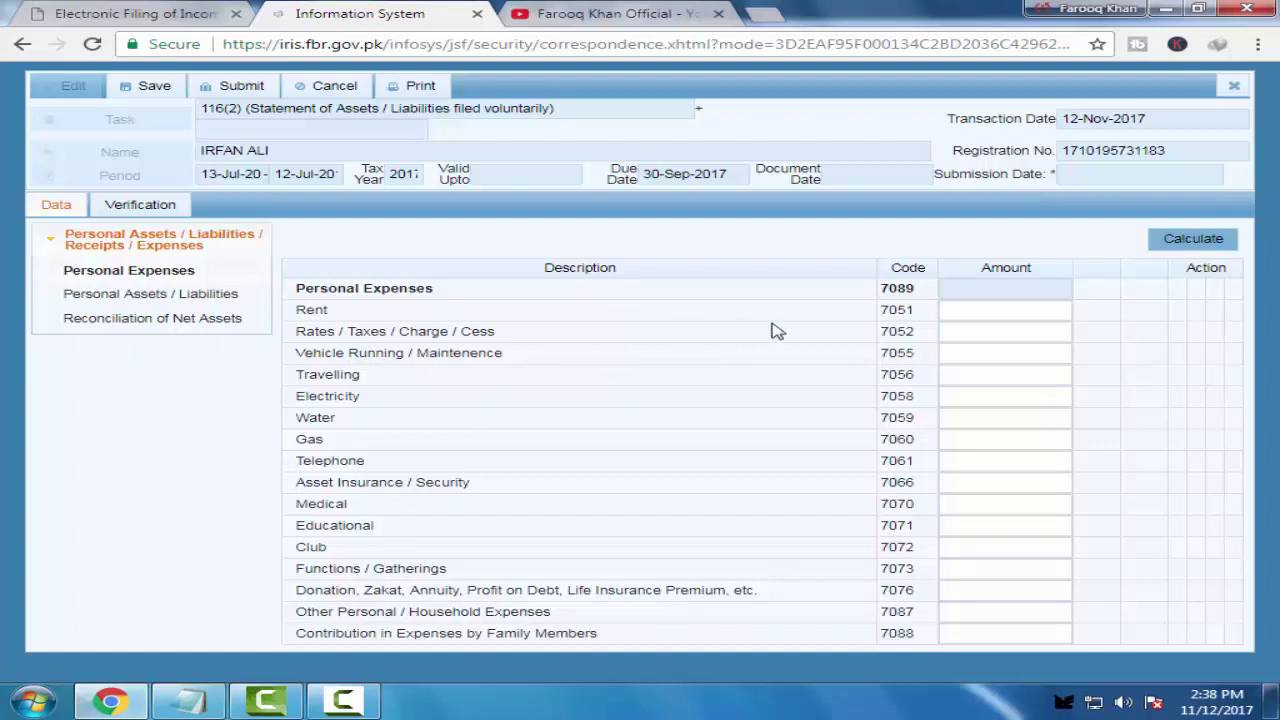
pyautogui.click(994, 331)
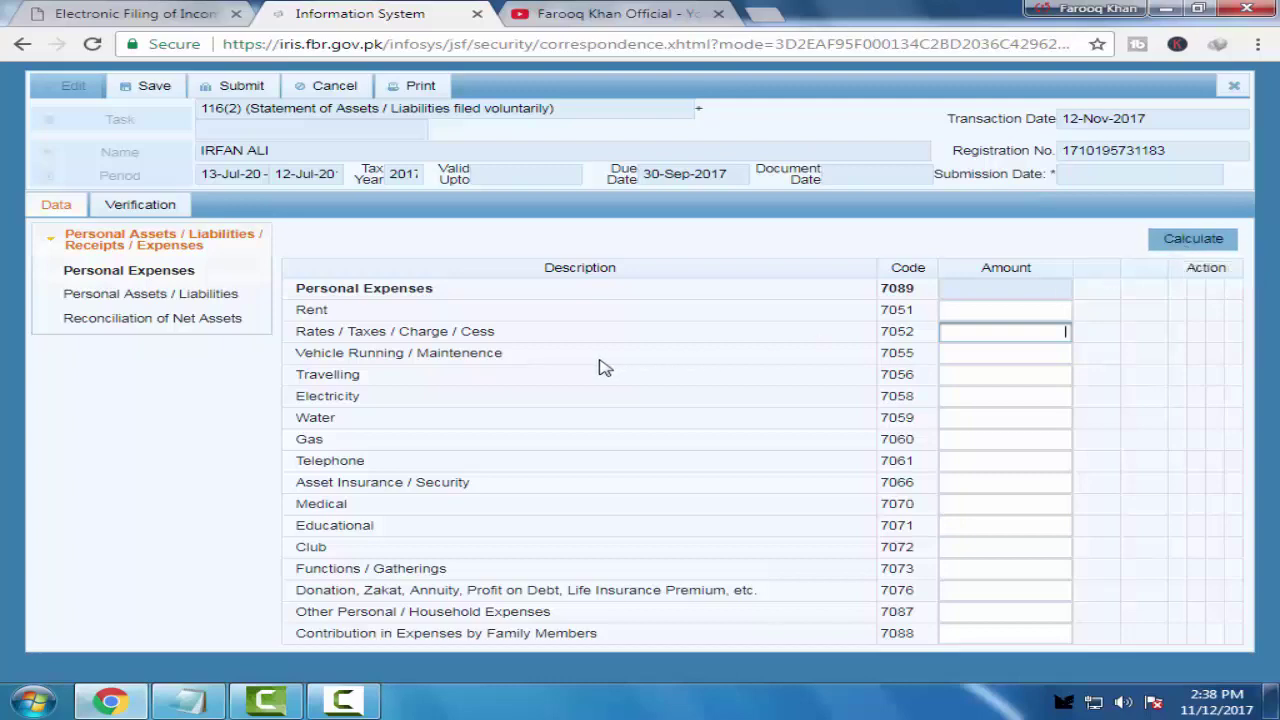
pyautogui.click(937, 150)
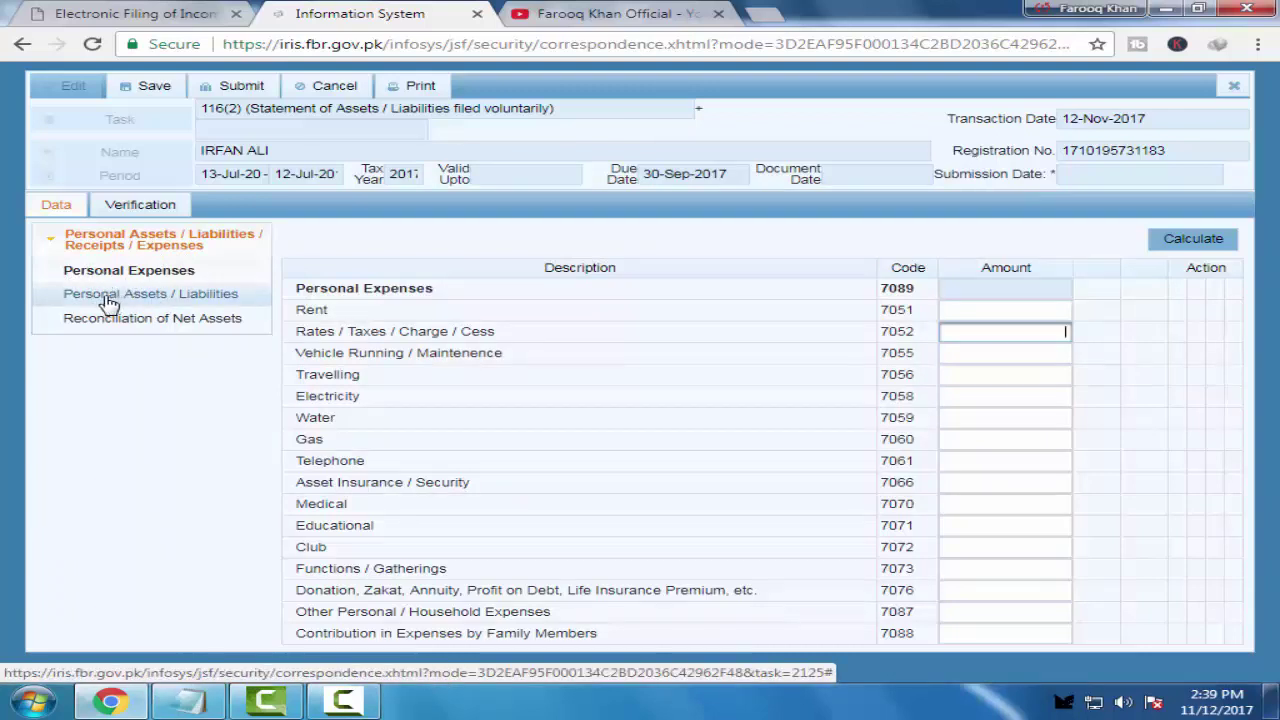
# Open the Personal Assets / Liabilities sheet and review codes 7001 to 7029
pyautogui.click(107, 300)
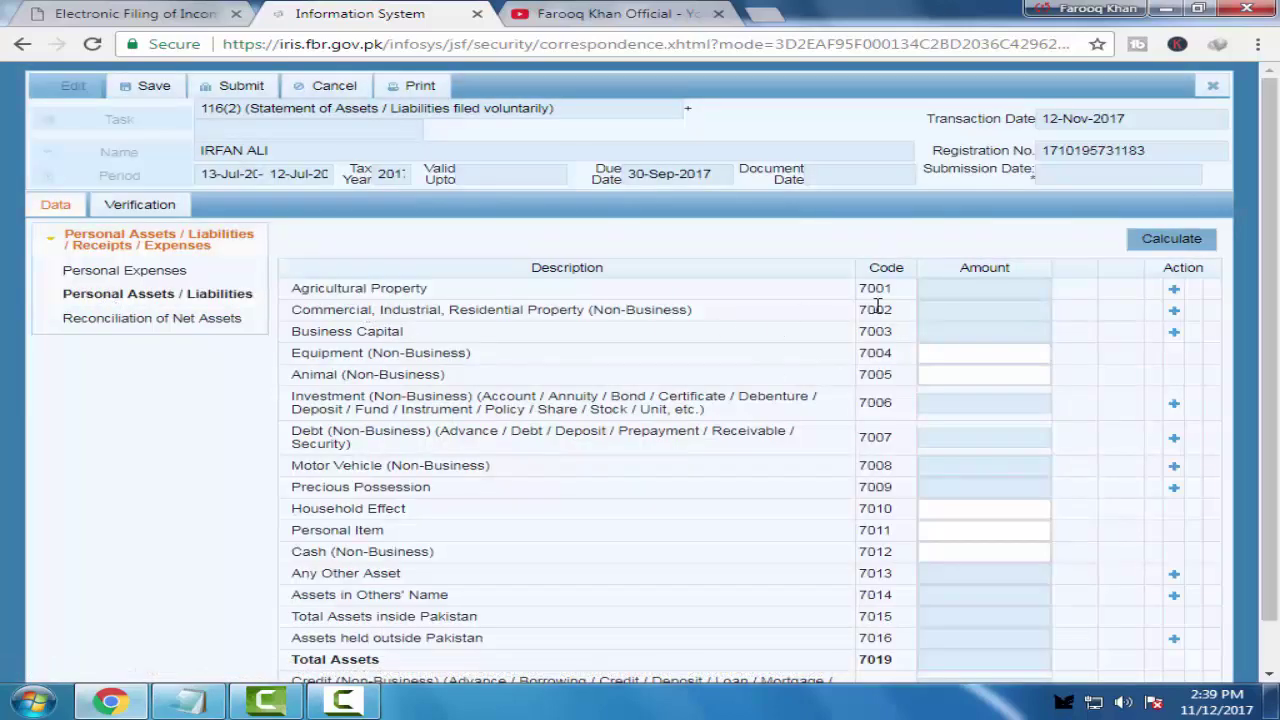
pyautogui.scroll(-1, 675, 367)
pyautogui.scroll(1, 560, 335)
pyautogui.scroll(-1, 540, 395)
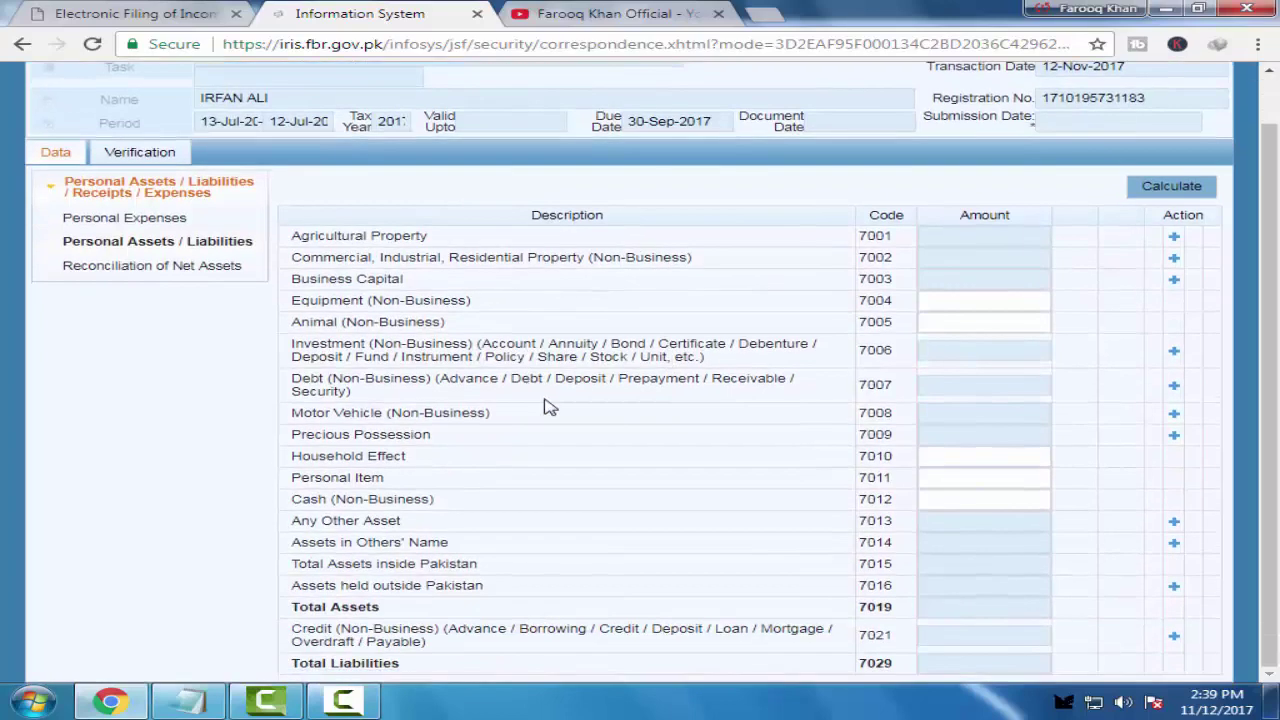
pyautogui.scroll(1, 474, 340)
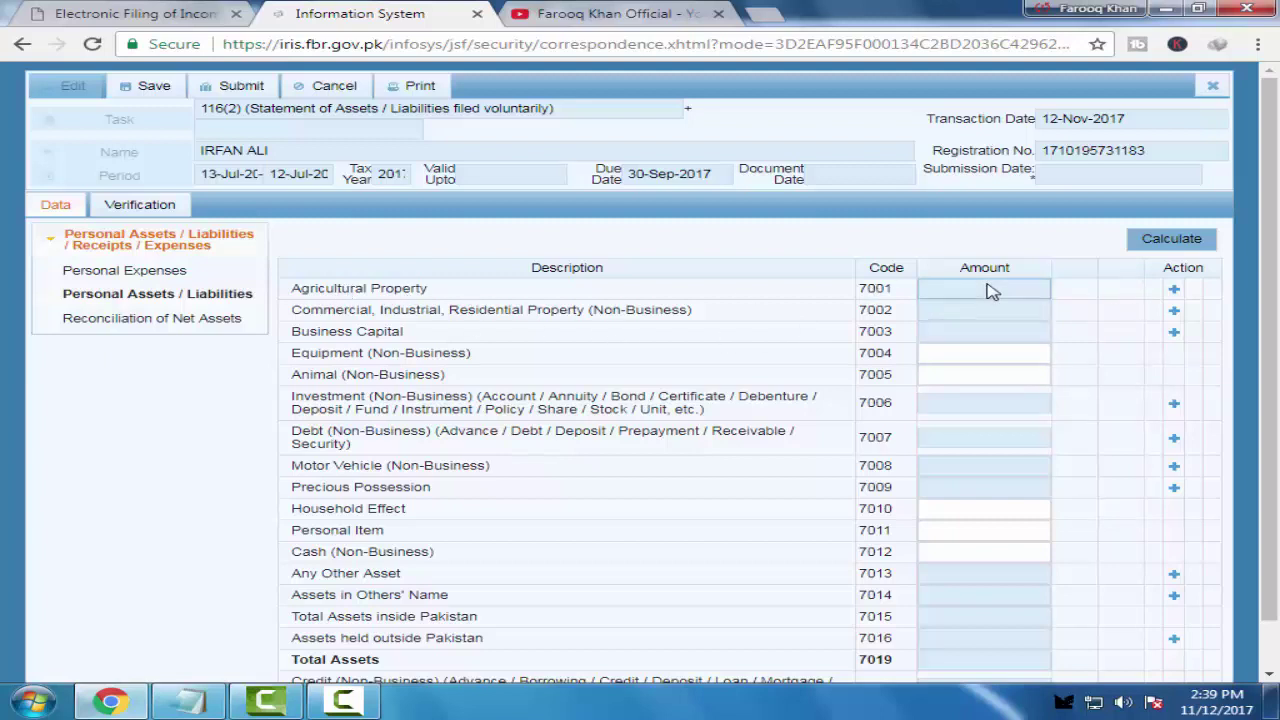
pyautogui.click(1176, 293)
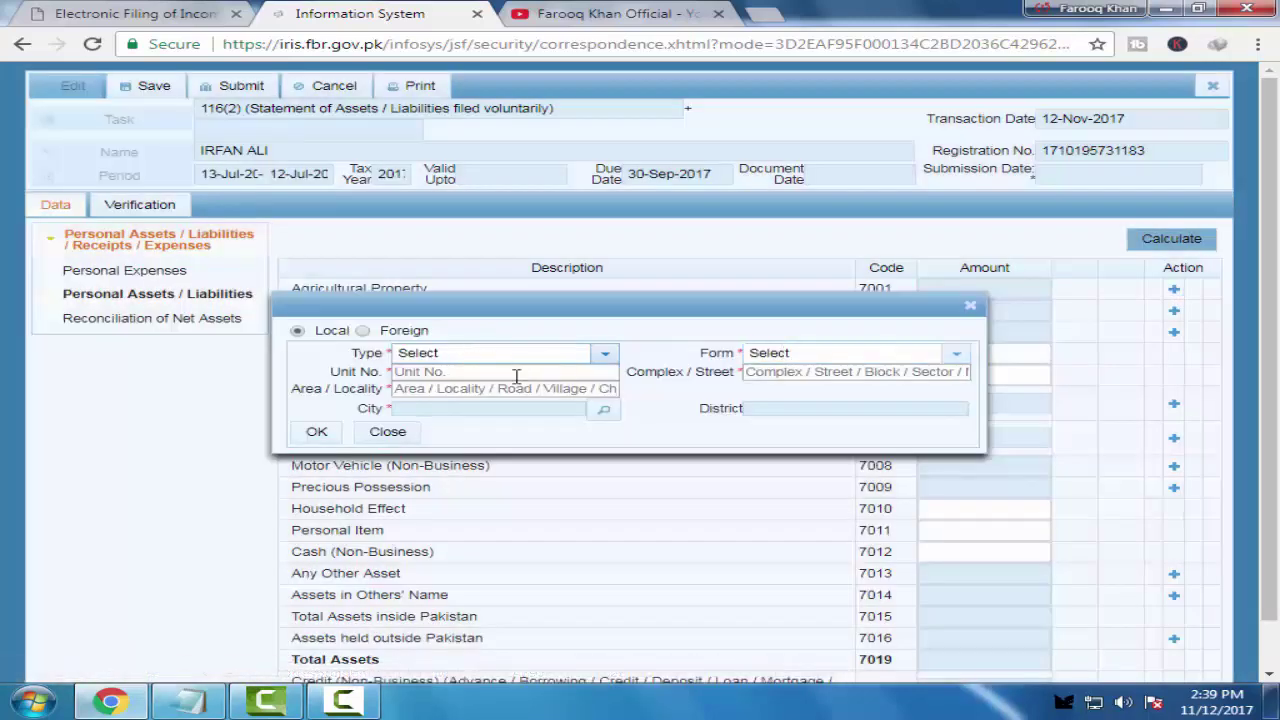
pyautogui.click(605, 355)
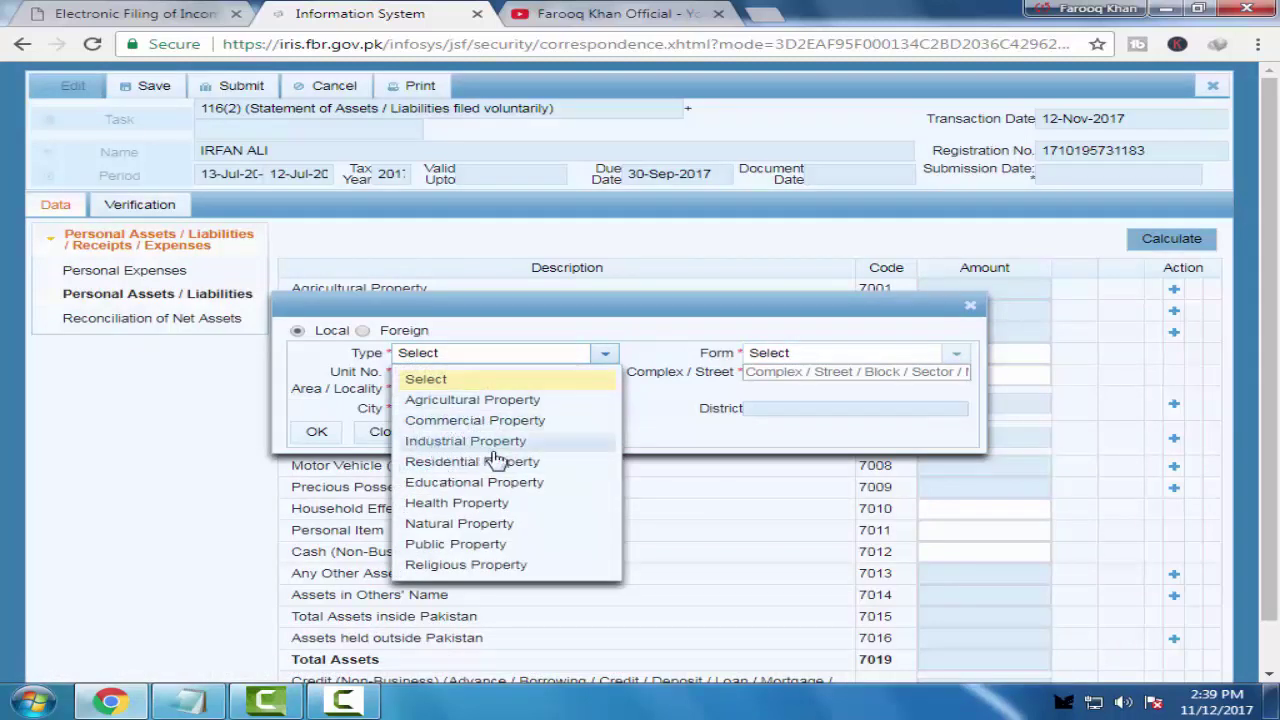
pyautogui.click(527, 334)
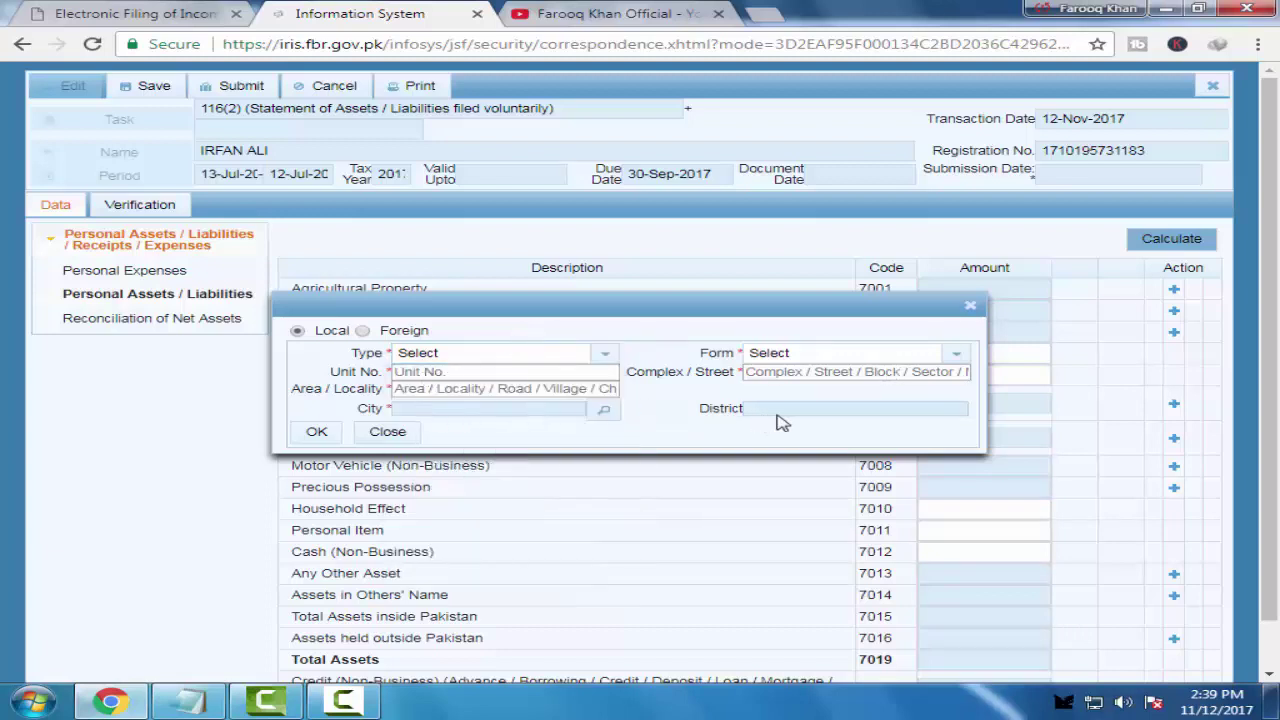
pyautogui.click(970, 307)
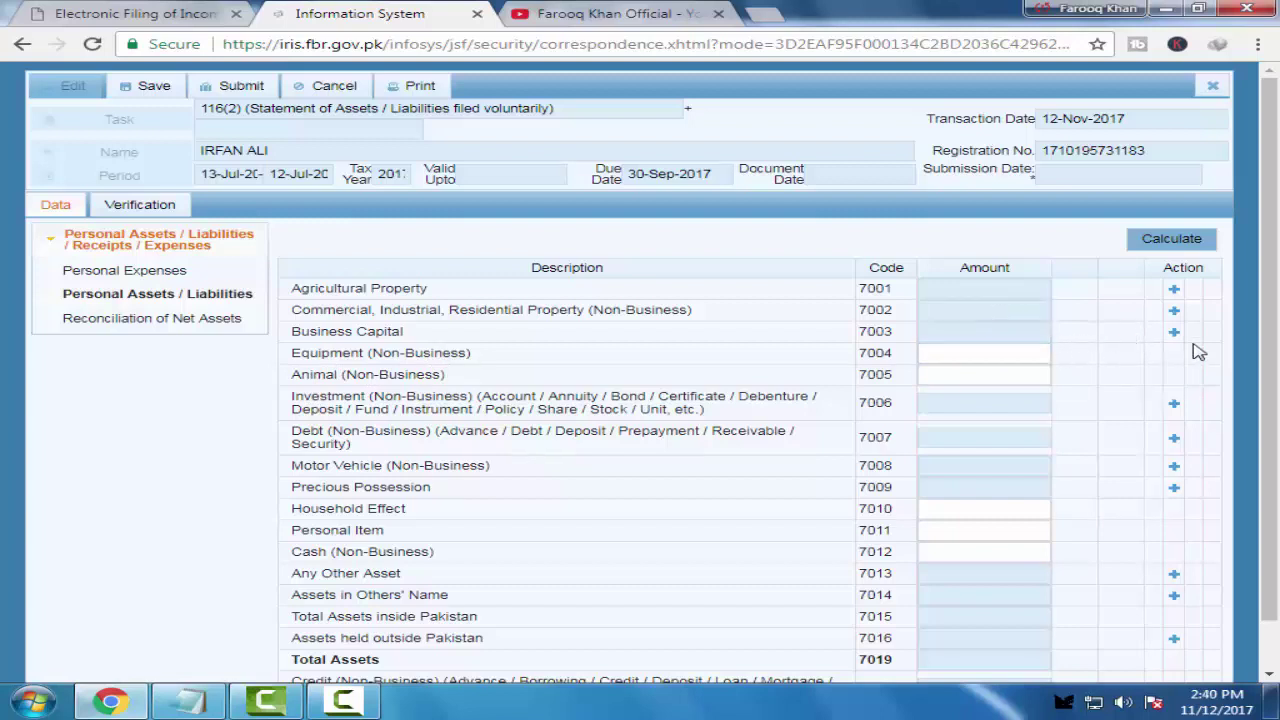
pyautogui.scroll(-1, 352, 390)
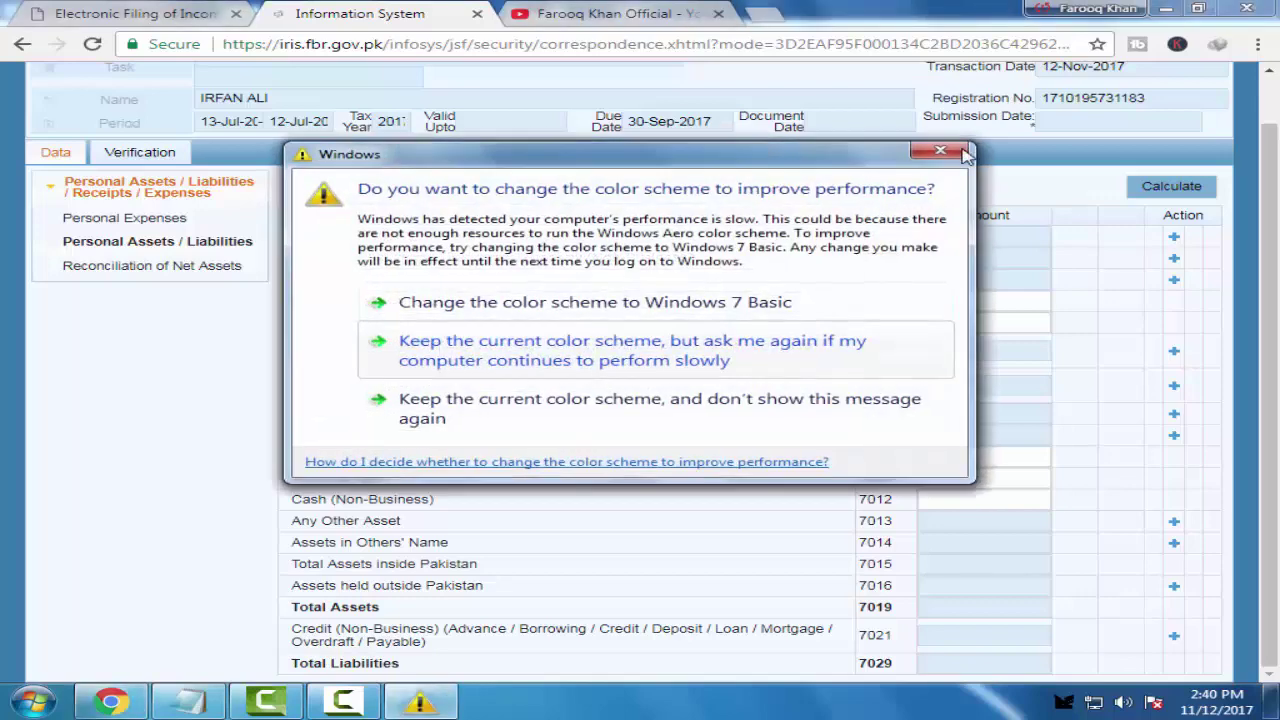
pyautogui.click(917, 154)
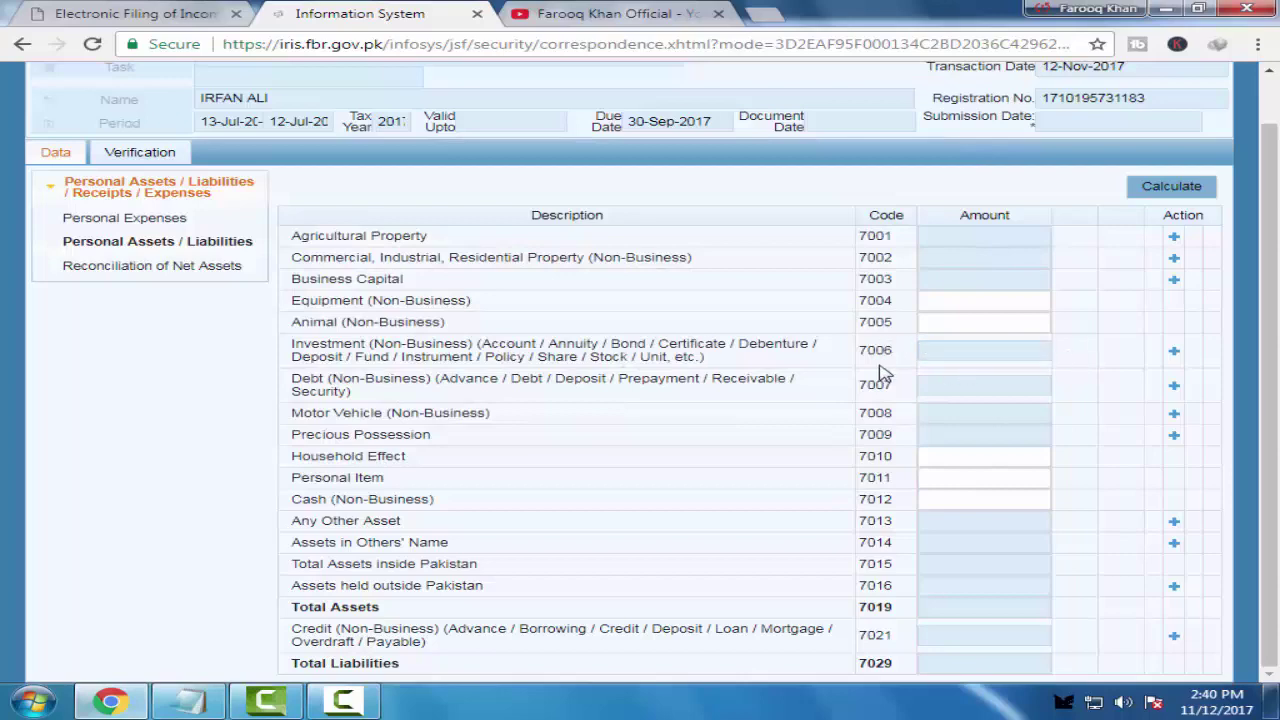
pyautogui.click(1173, 352)
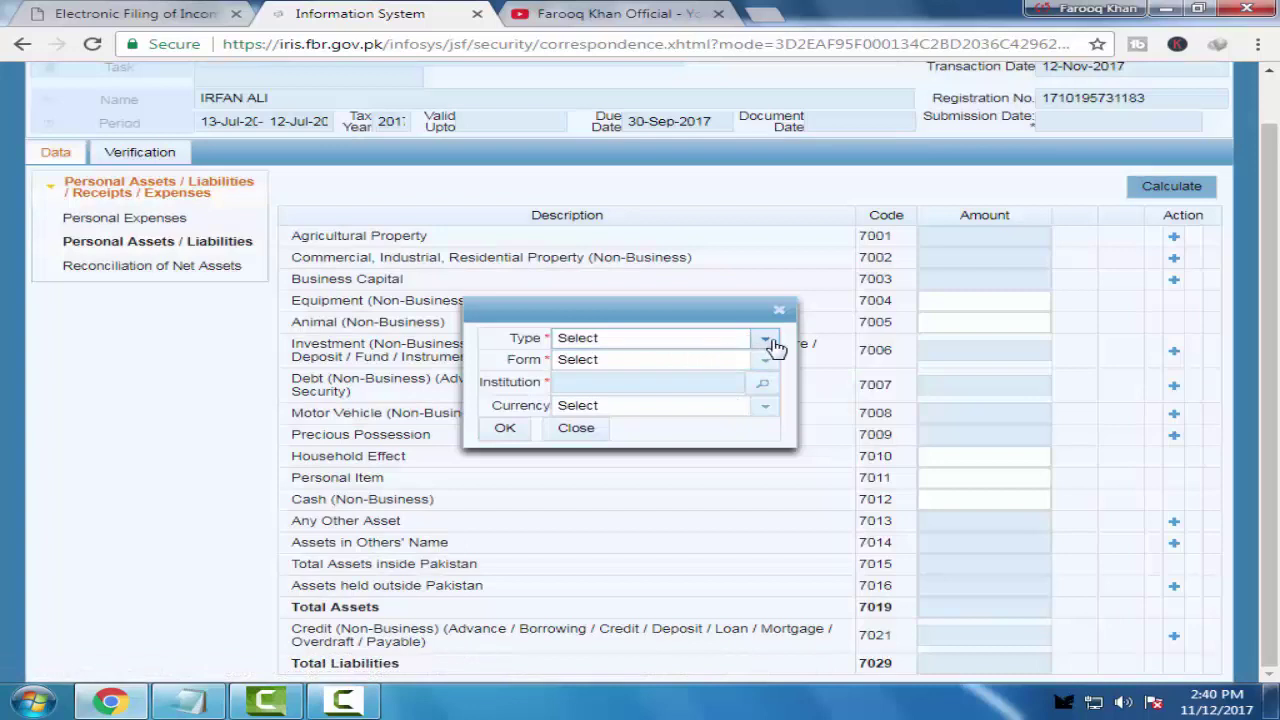
pyautogui.click(766, 339)
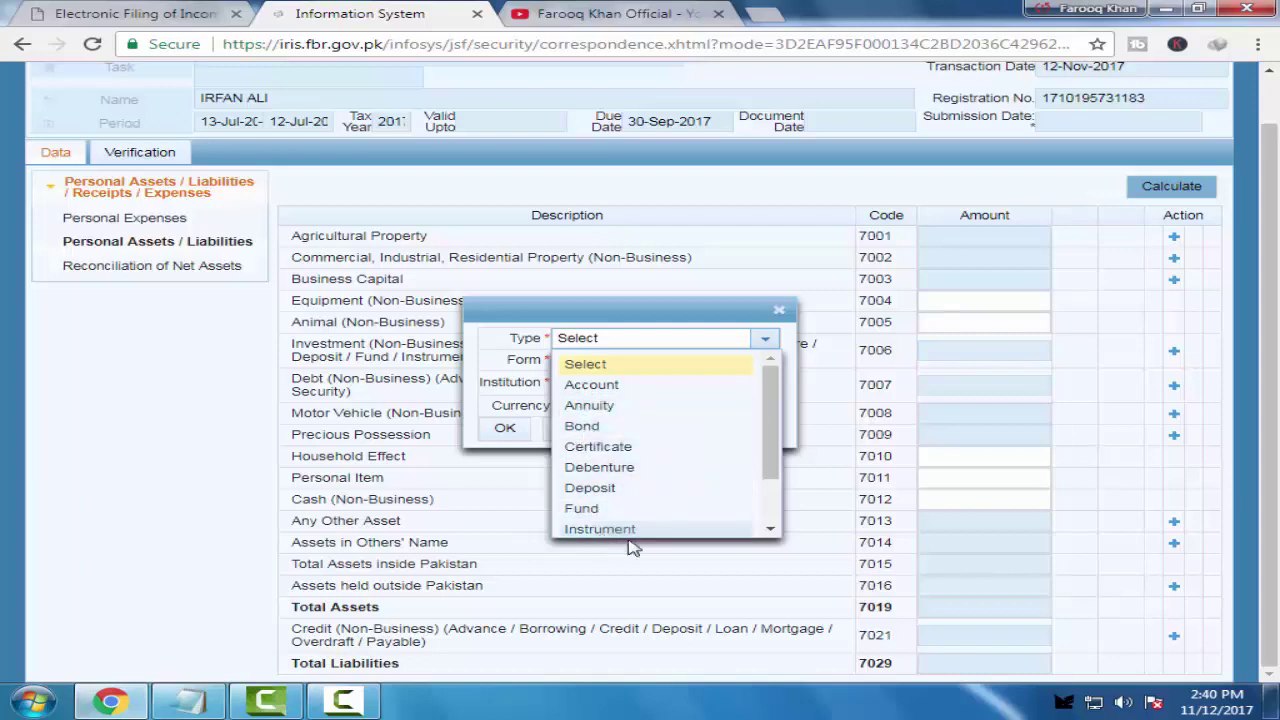
pyautogui.click(779, 314)
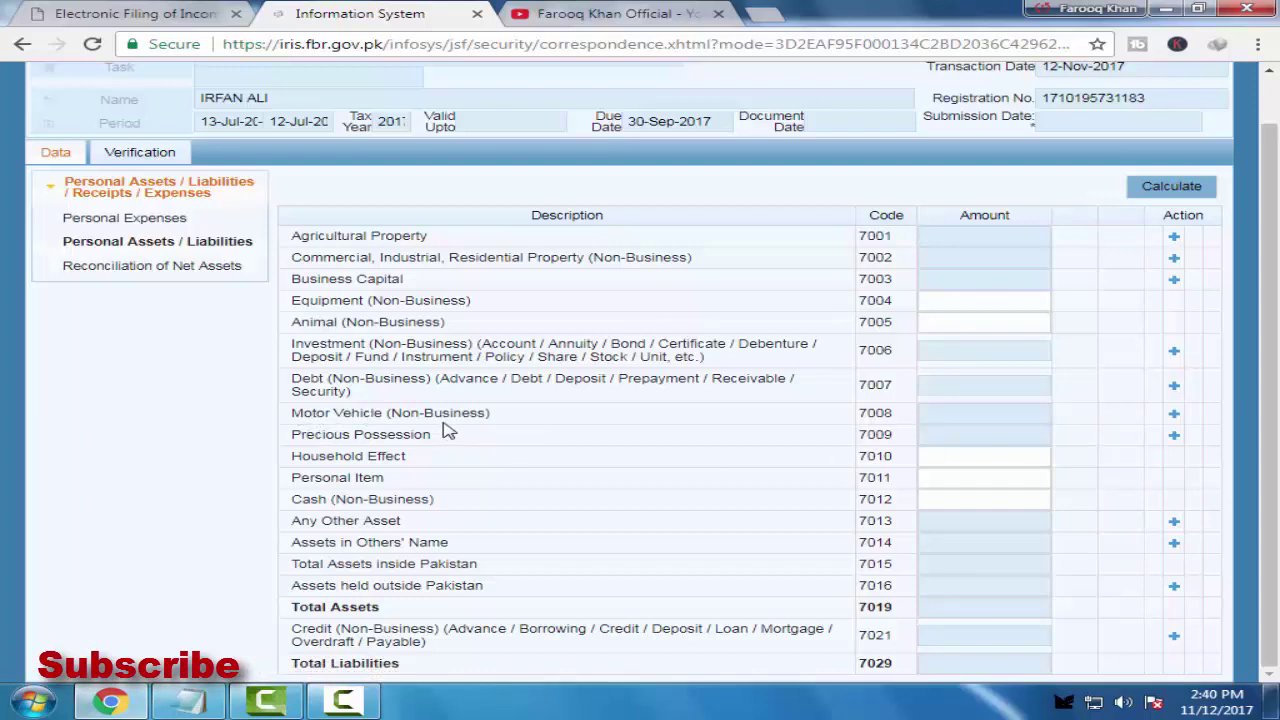
# Check the Motor Vehicle sub-form and Cash field, then open the Any Other Asset (7013) contents form
pyautogui.click(1175, 415)
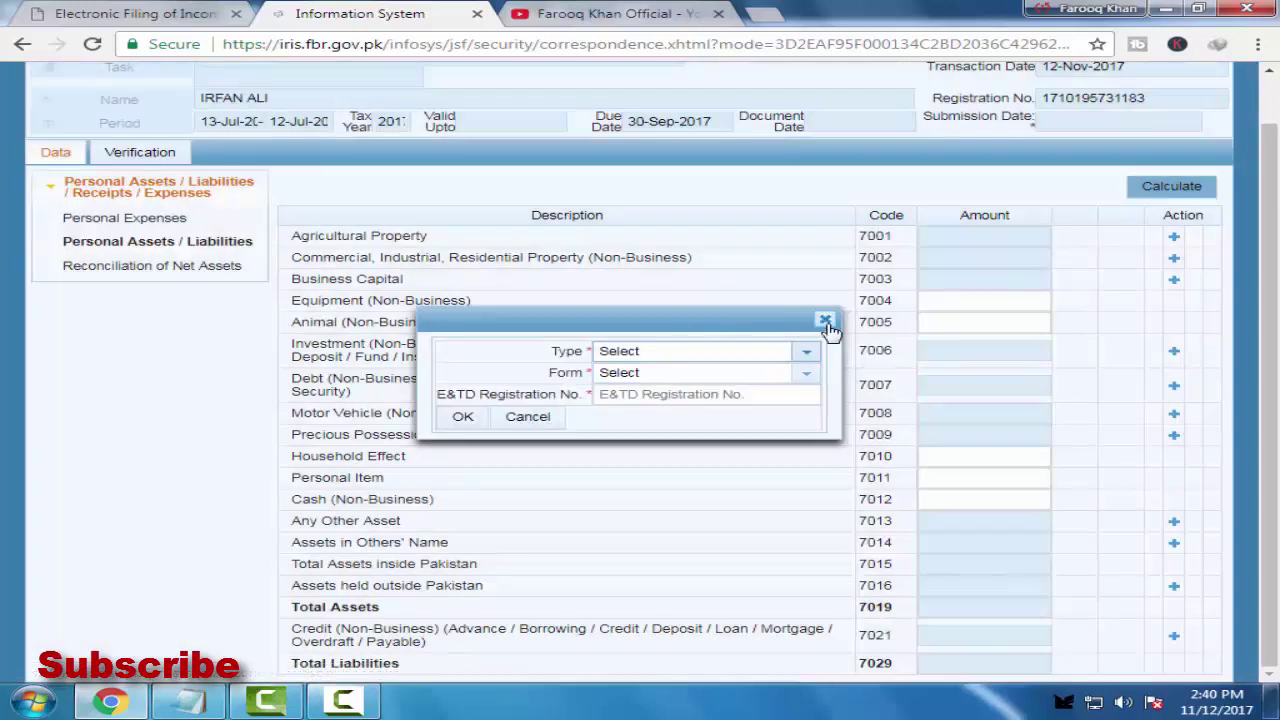
pyautogui.click(825, 321)
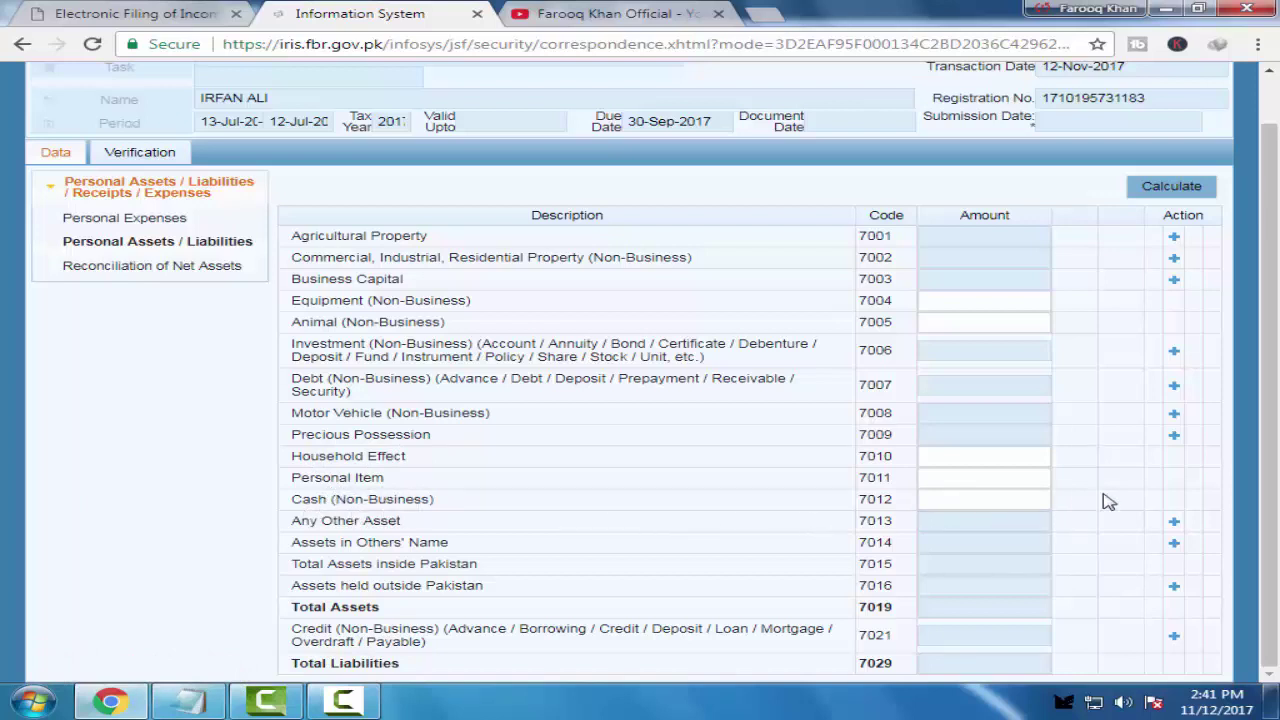
pyautogui.click(974, 501)
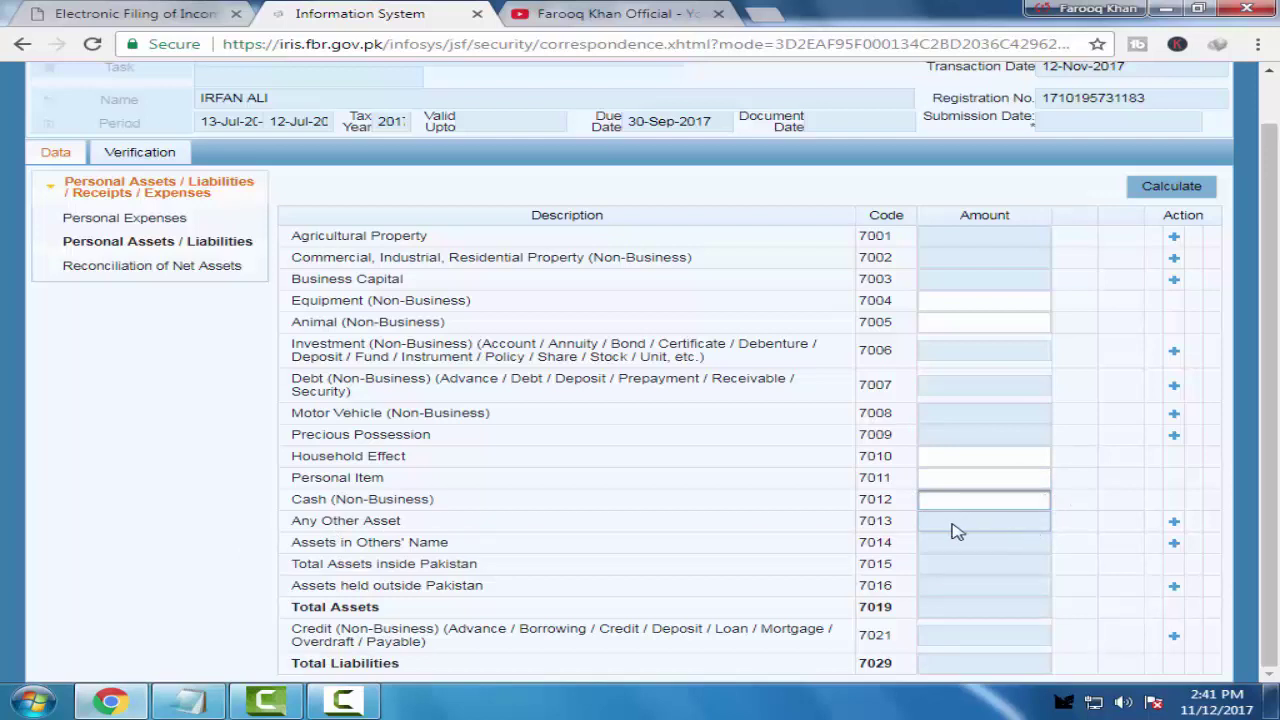
pyautogui.click(1012, 523)
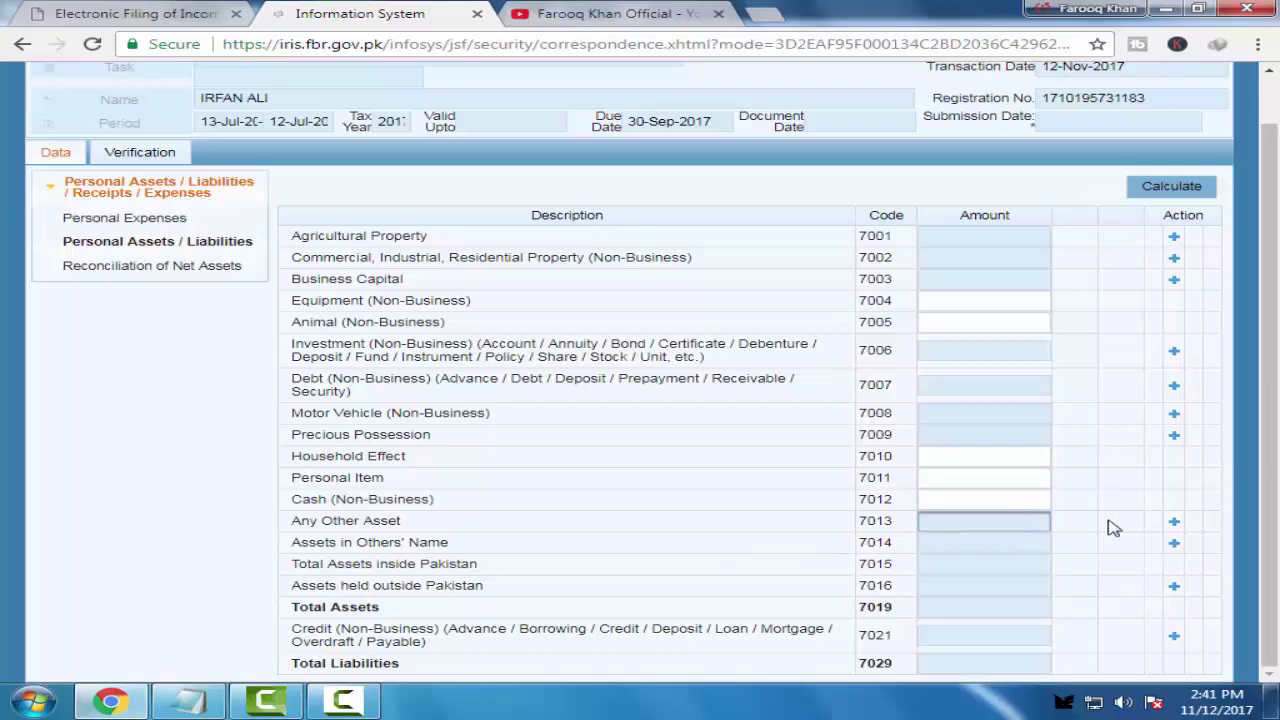
pyautogui.click(1175, 523)
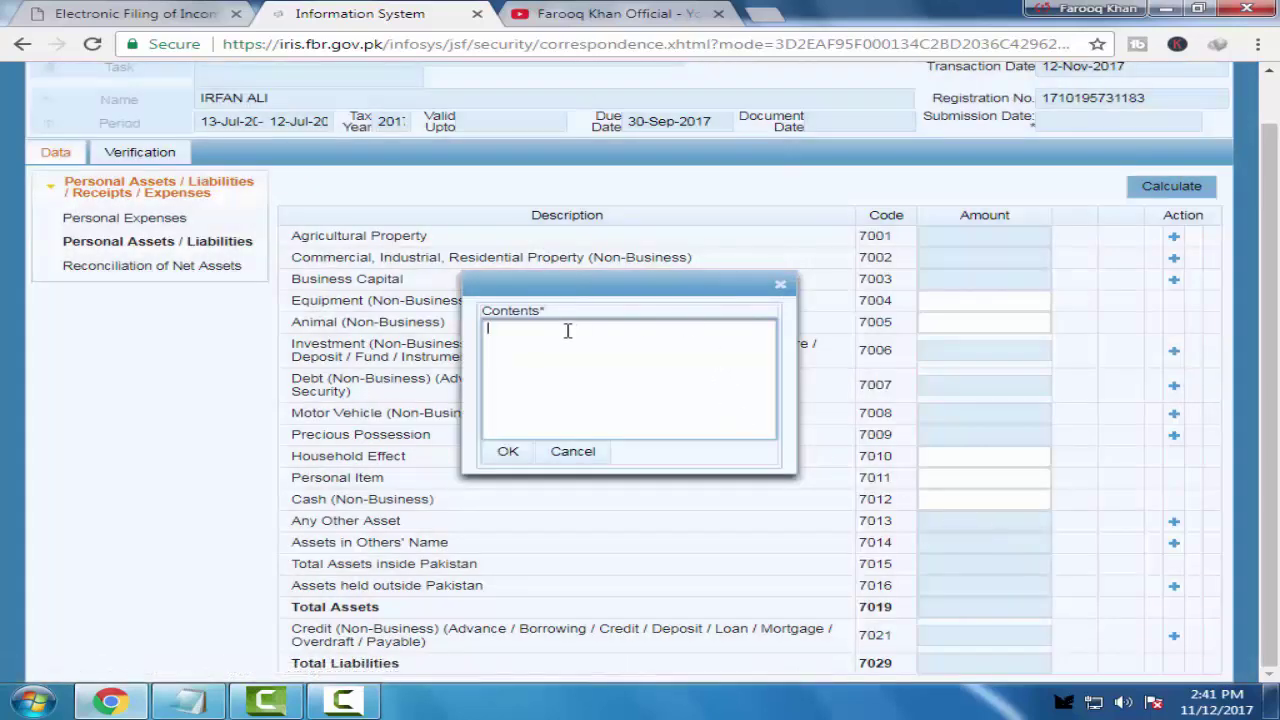
# Close the Any Other Asset contents box and keep the current Windows colour scheme
pyautogui.click(780, 284)
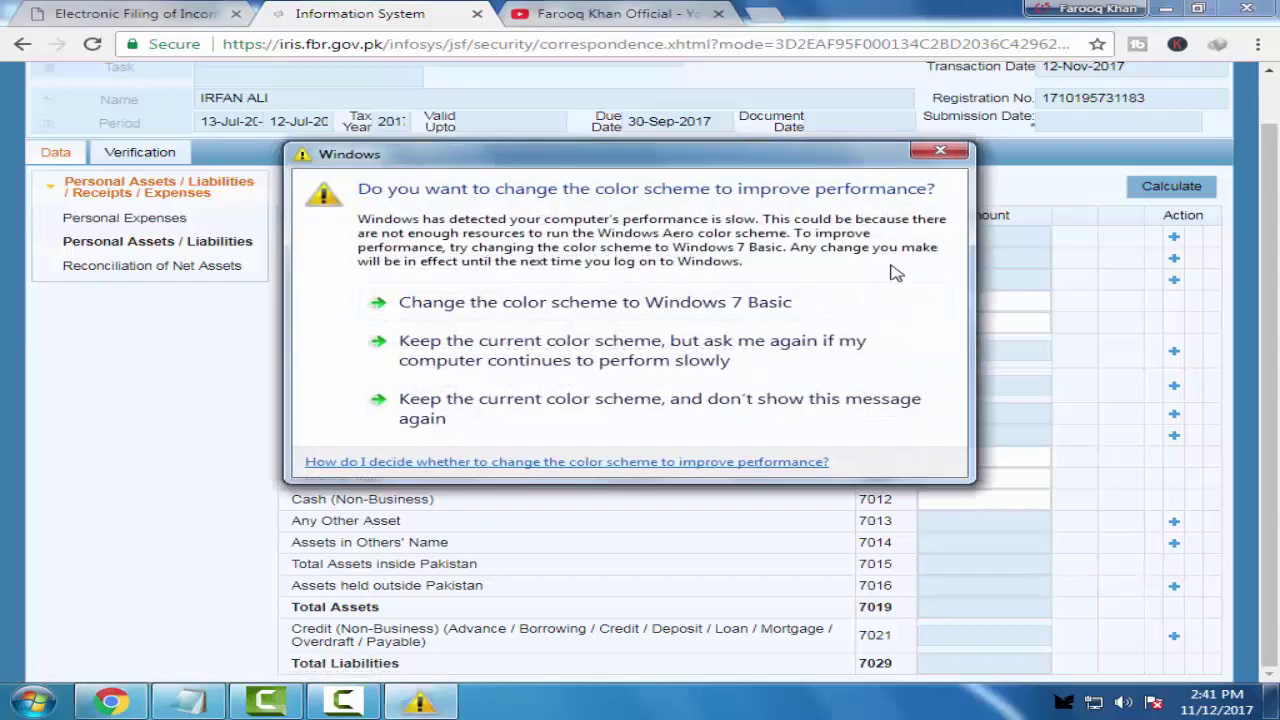
pyautogui.click(766, 400)
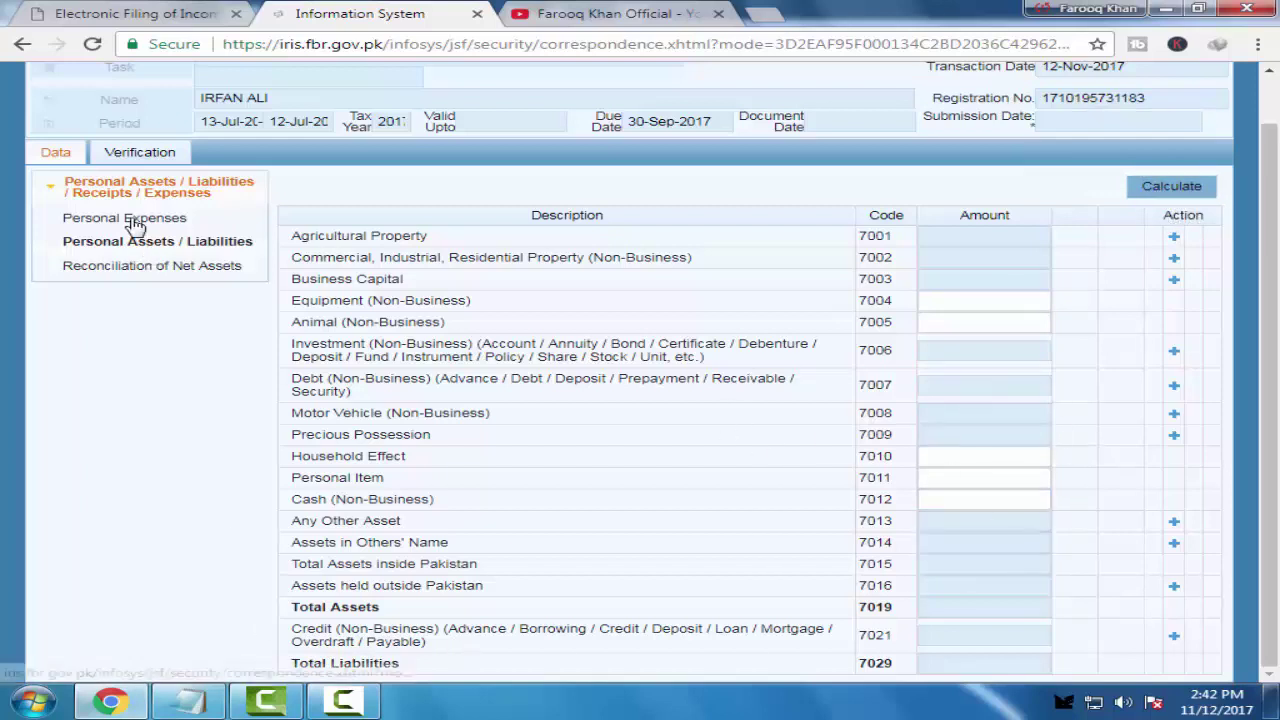
# Show the Reconciliation of Net Assets sheet (703001–703004) and dismiss the colour-scheme popup
pyautogui.click(105, 275)
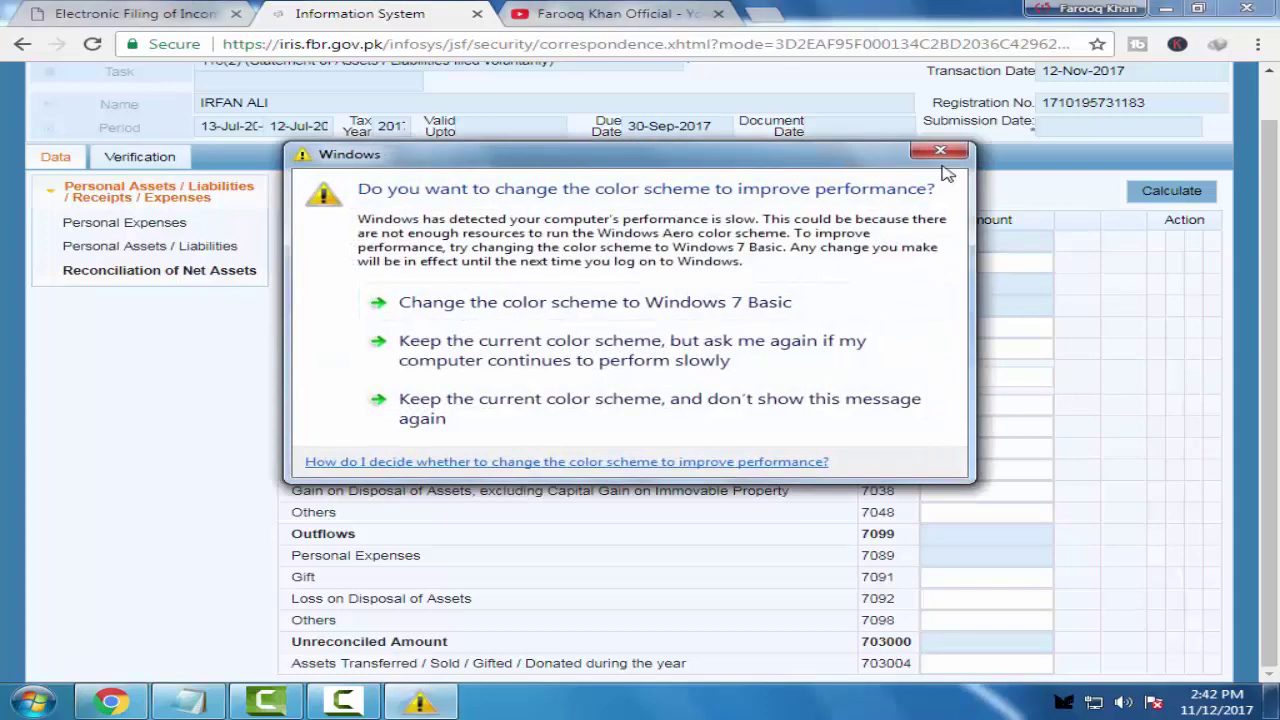
pyautogui.click(943, 158)
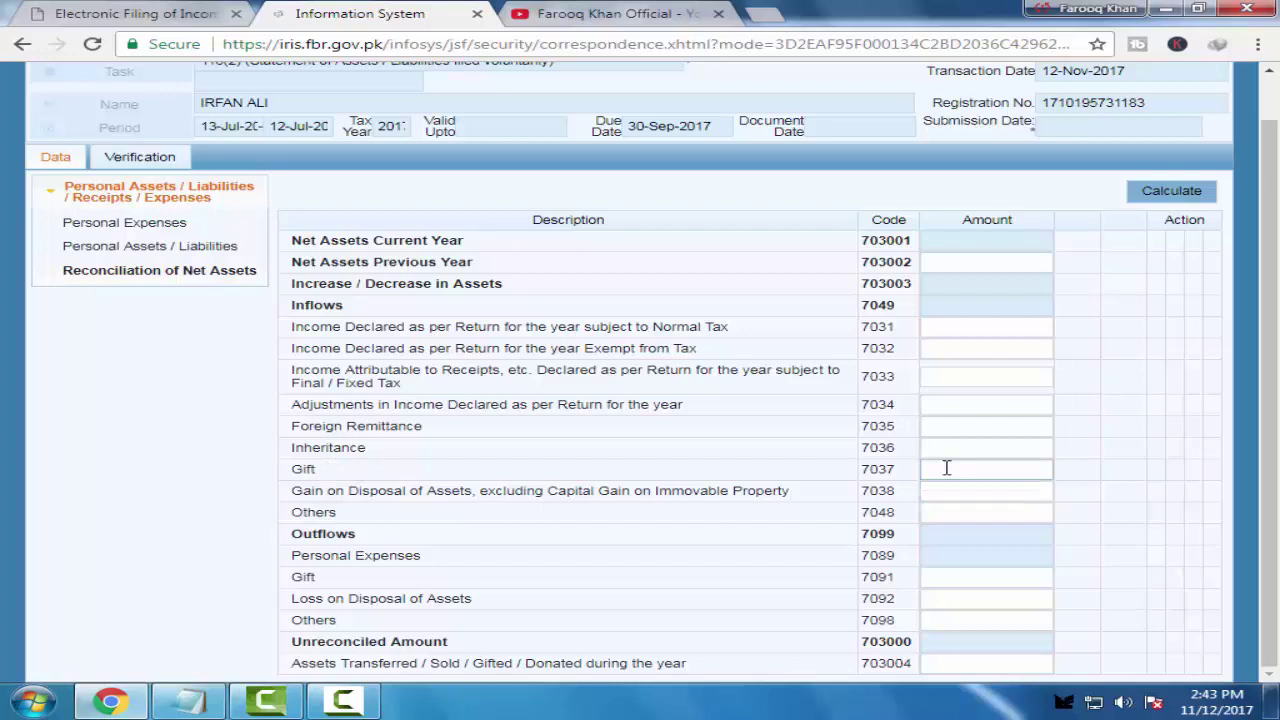
# Step through the Gift 7037, 7038, Others 7048 and 7098 amounts, then show the Verification declaration
pyautogui.click(995, 473)
pyautogui.click(994, 492)
pyautogui.click(1000, 512)
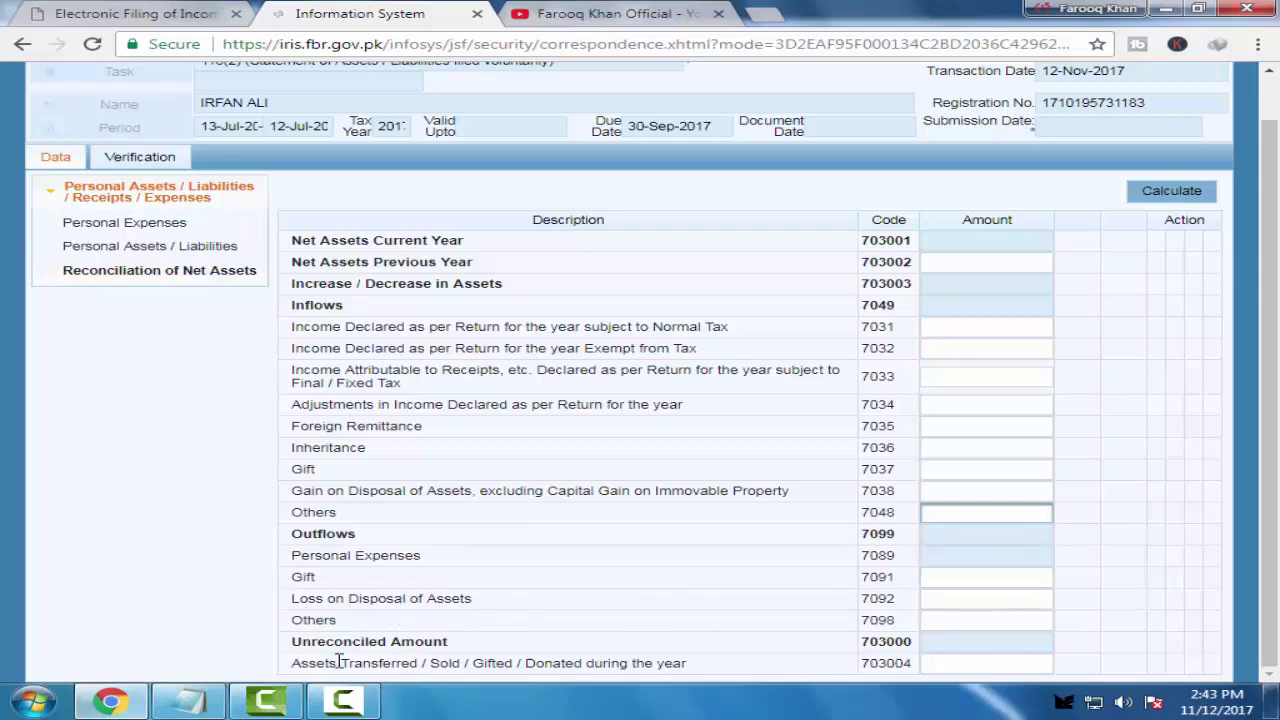
pyautogui.click(977, 621)
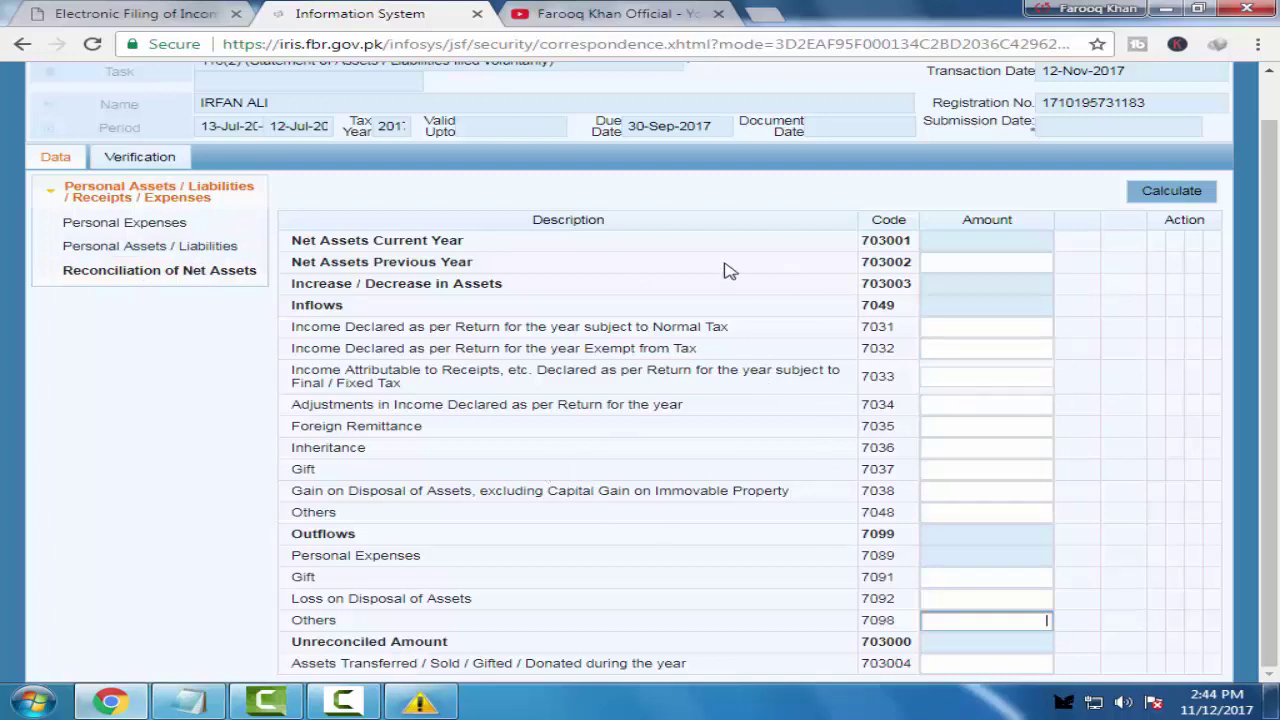
pyautogui.click(150, 158)
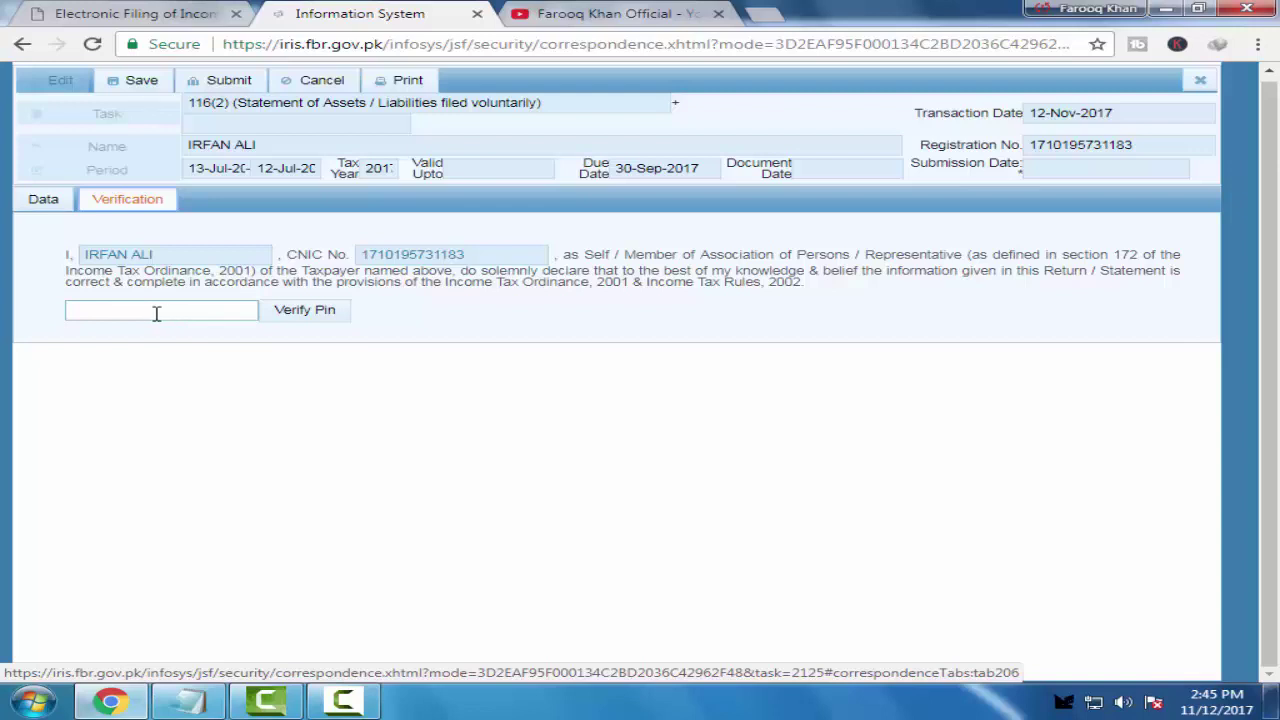
# Attempt Verify Pin with the empty PIN, then go back to the Iris inbox
pyautogui.click(296, 314)
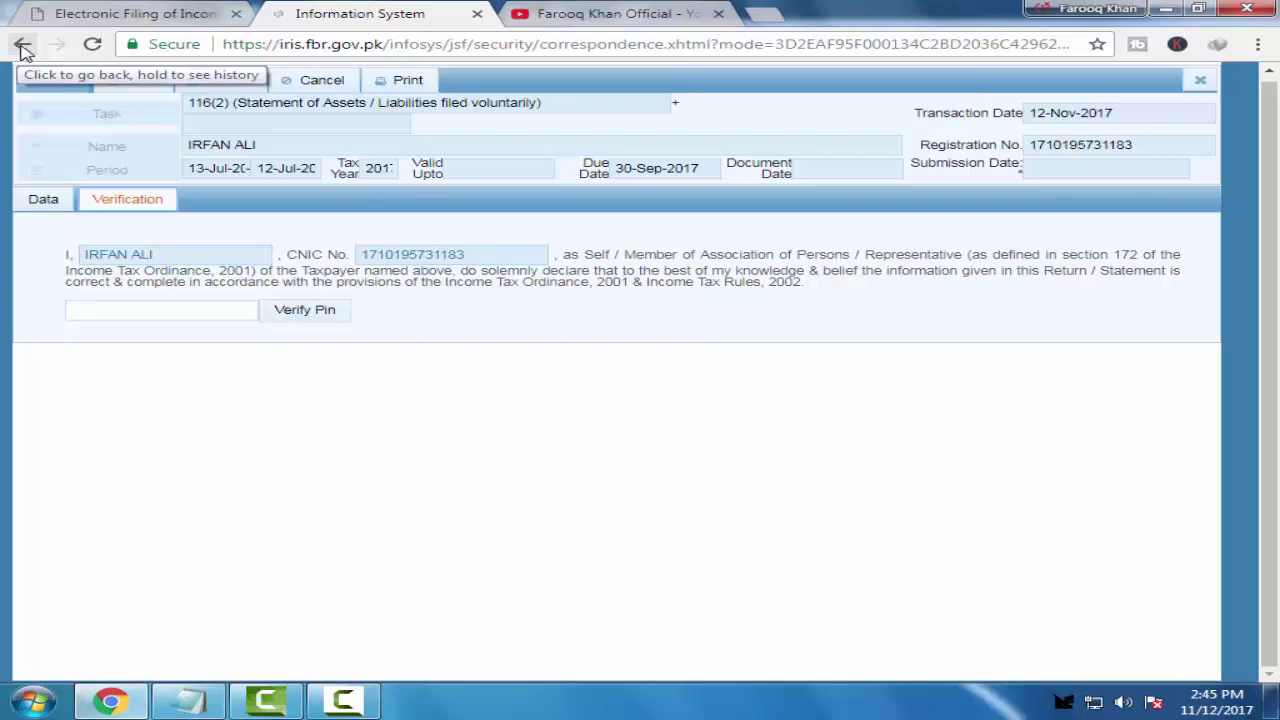
pyautogui.click(23, 46)
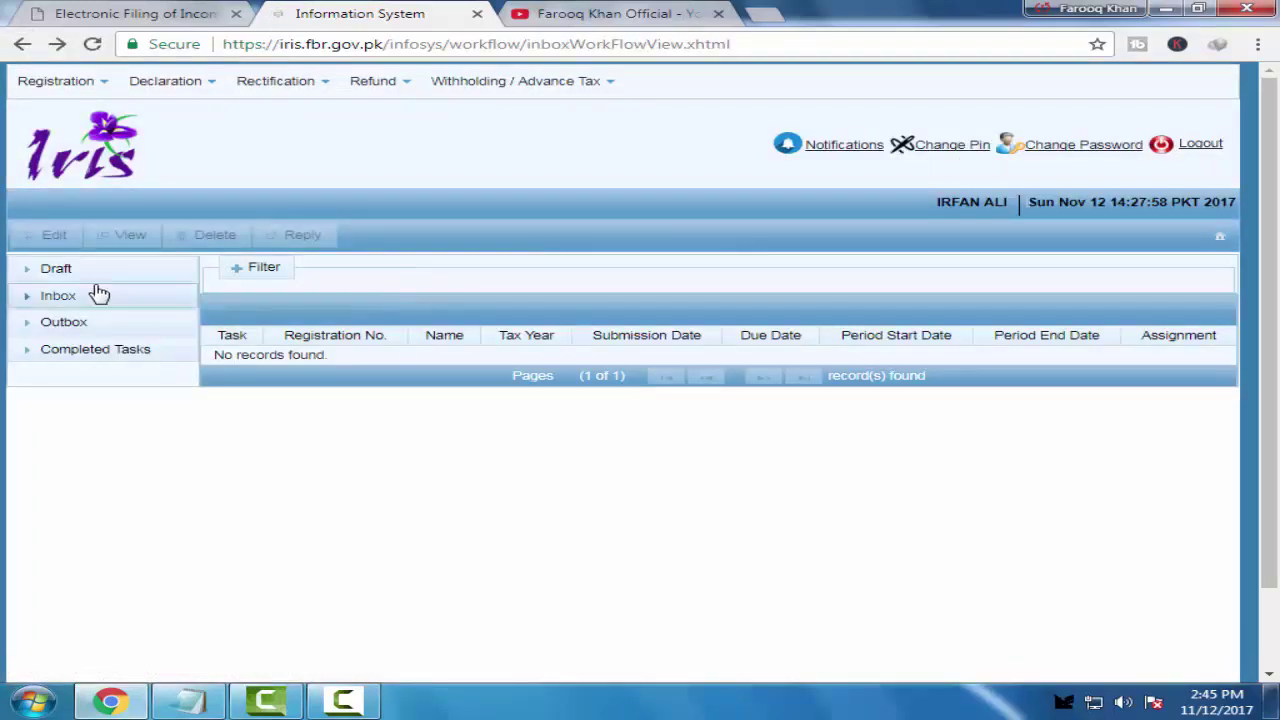
# Delete the 116(2) Statement of Assets / Liabilities entry from Draft > Declaration, confirming with Yes
pyautogui.click(94, 276)
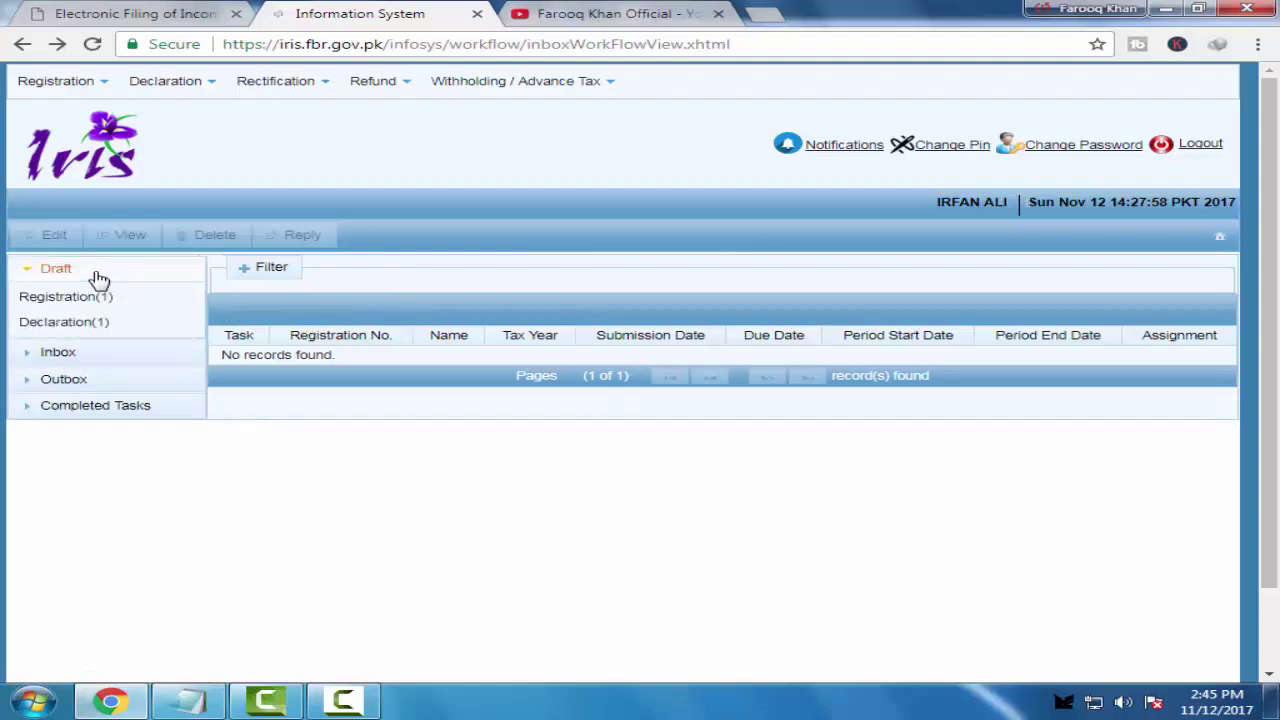
pyautogui.click(66, 322)
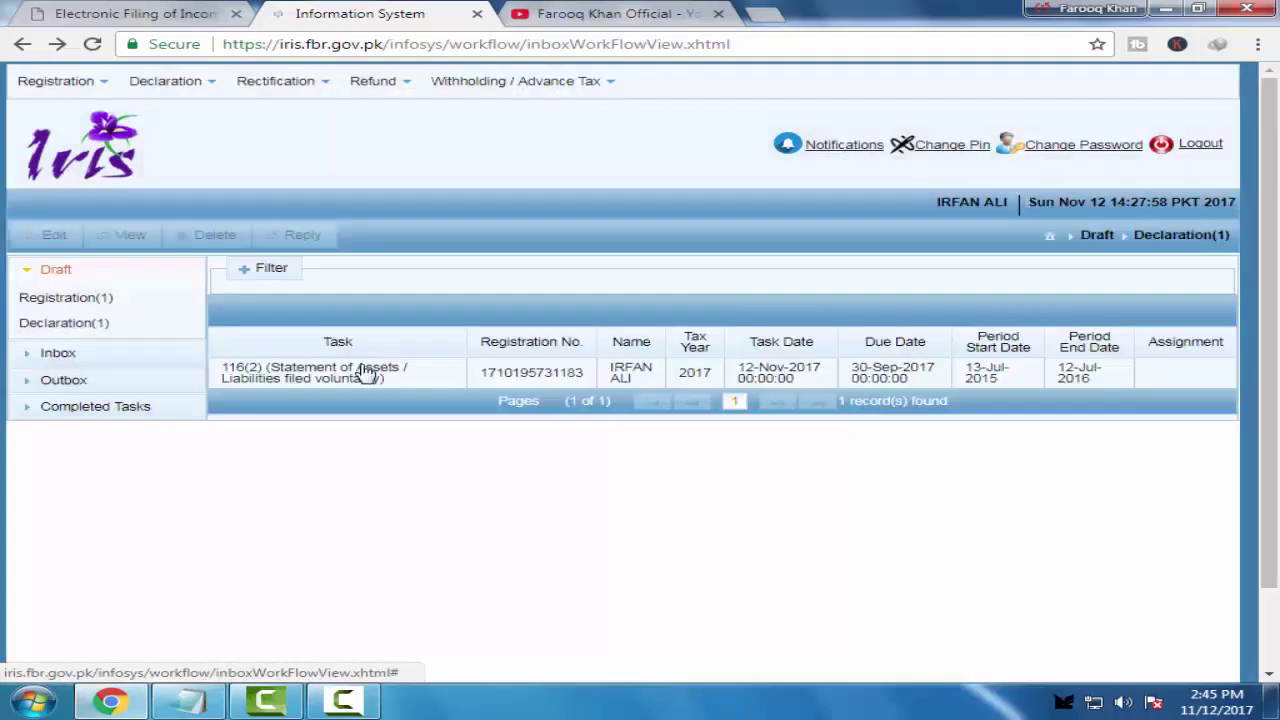
pyautogui.click(348, 367)
pyautogui.click(202, 237)
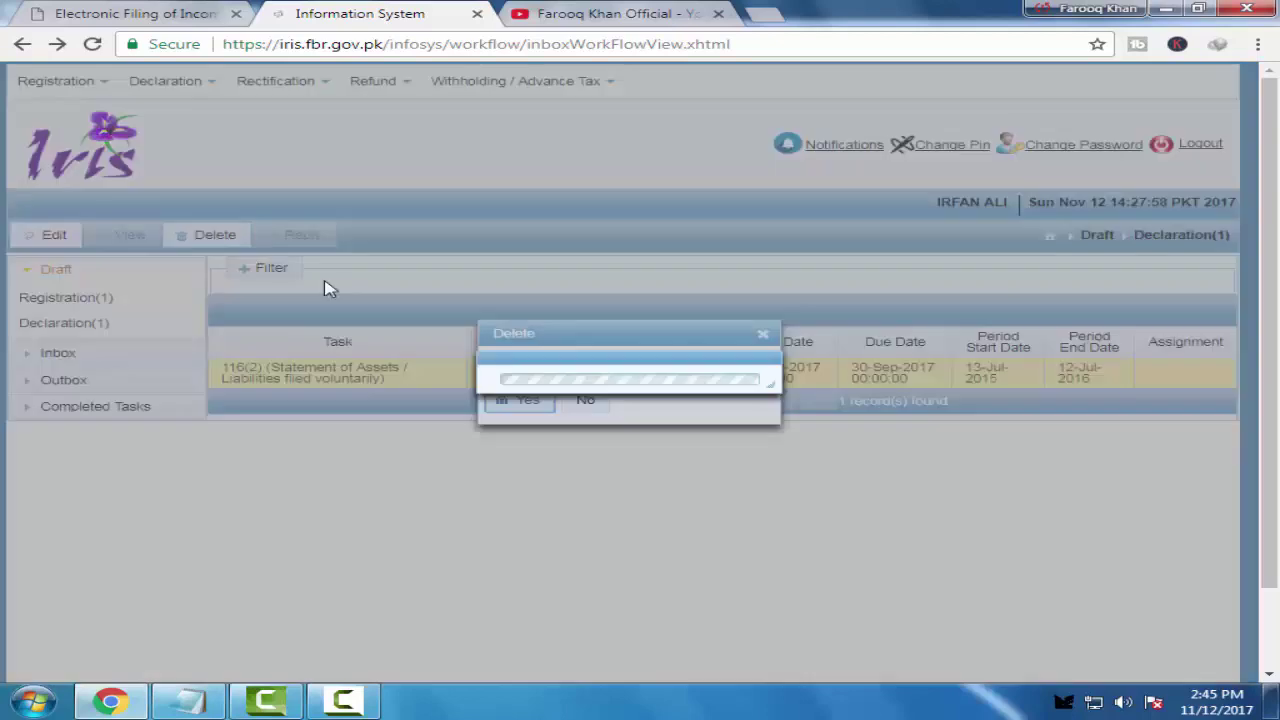
pyautogui.click(528, 404)
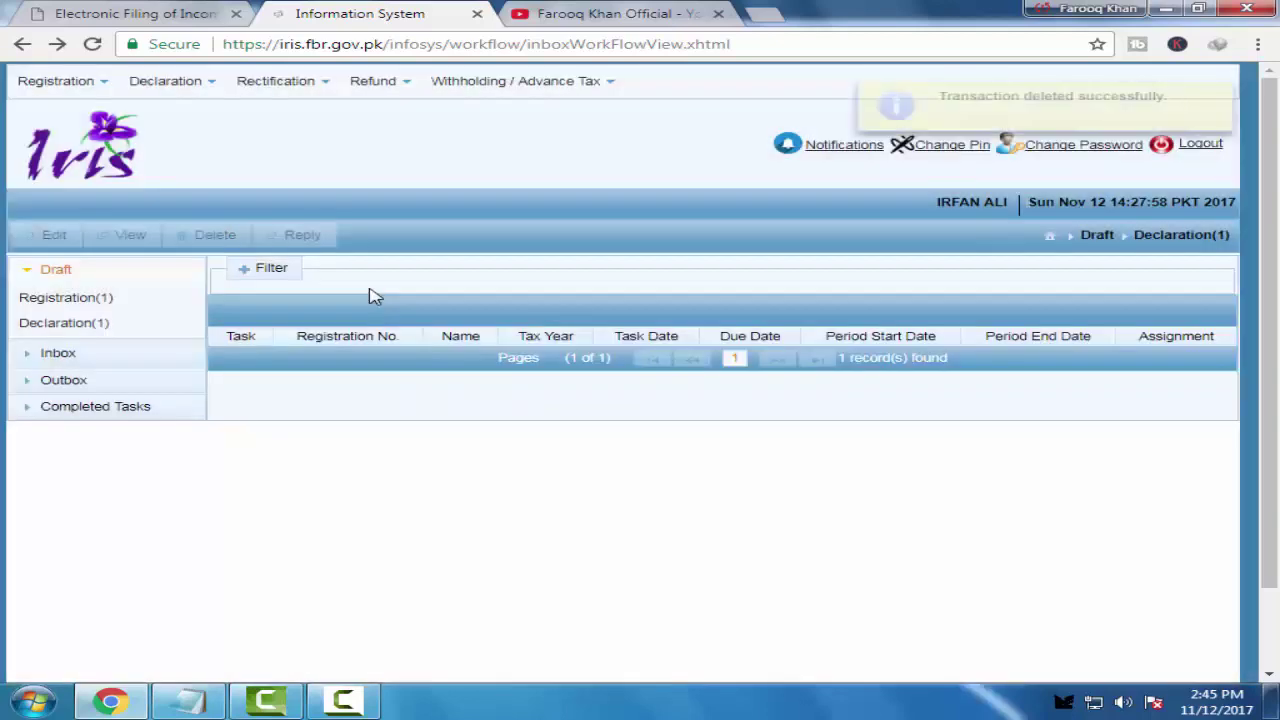
pyautogui.moveTo(180, 83)
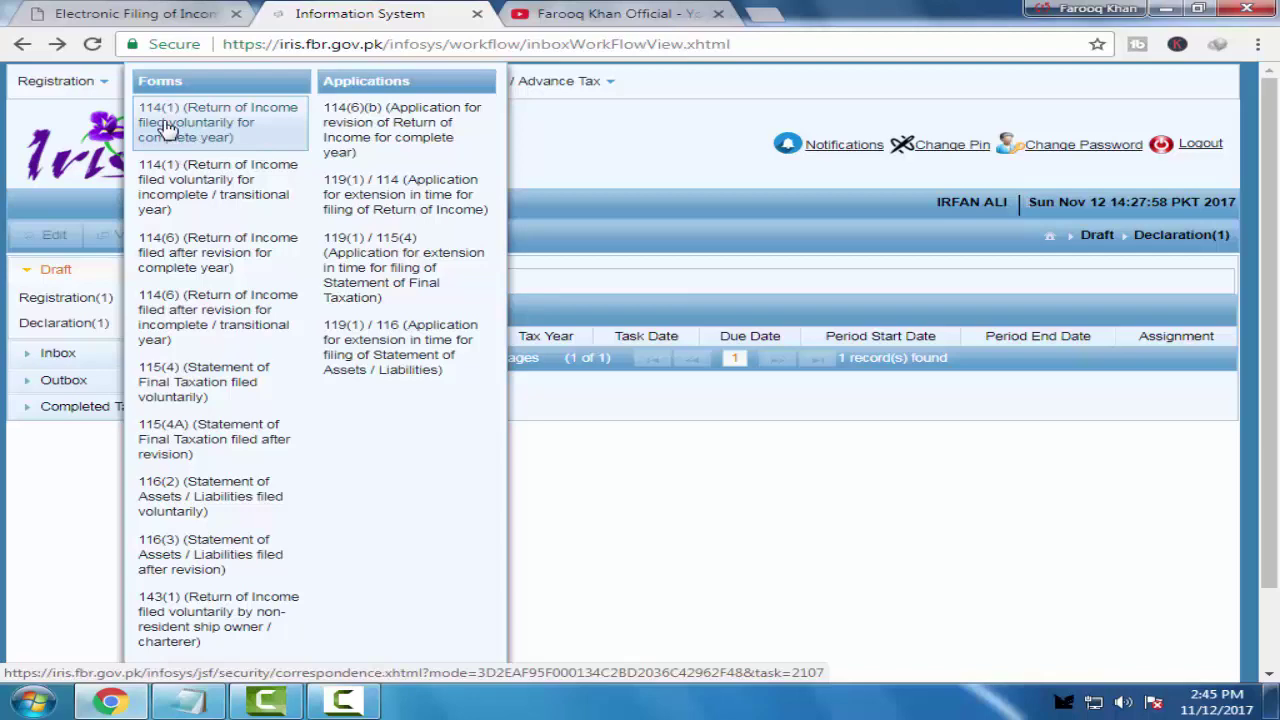
# Start a 114(1) complete-year return for tax period 2017 (13-Jul-2015 to 12-Jul-2016)
pyautogui.click(167, 125)
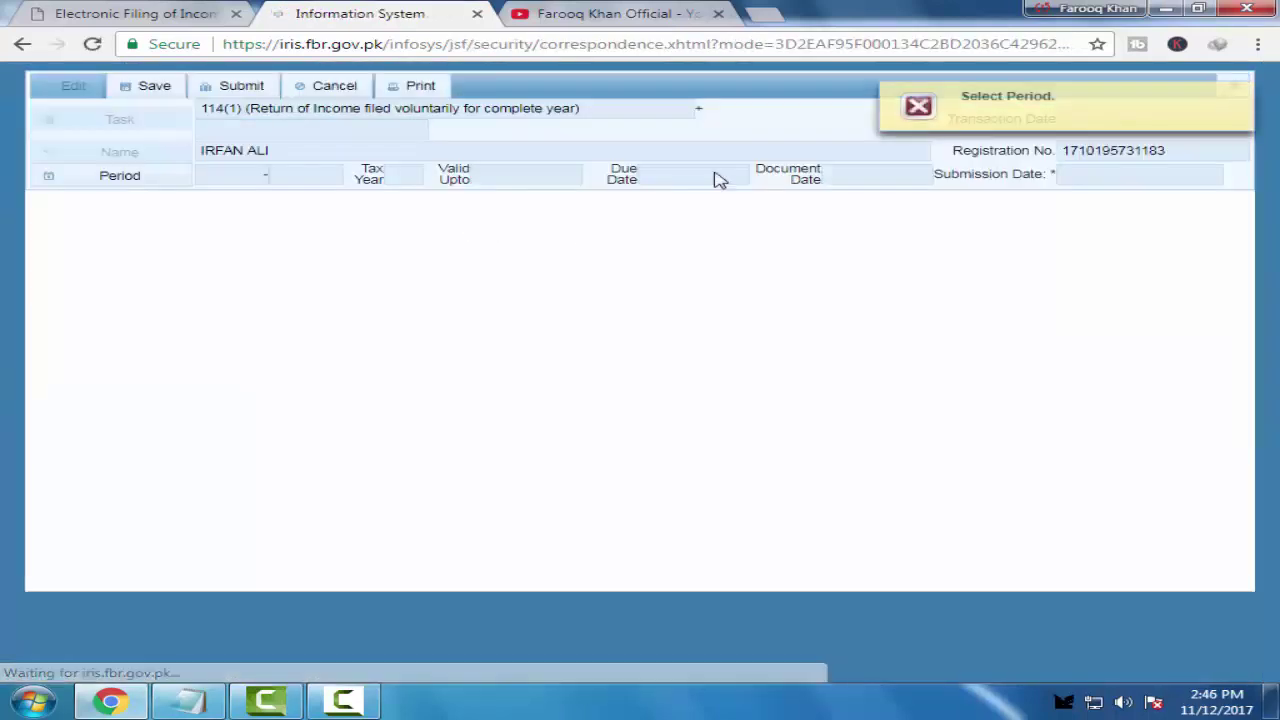
pyautogui.click(52, 178)
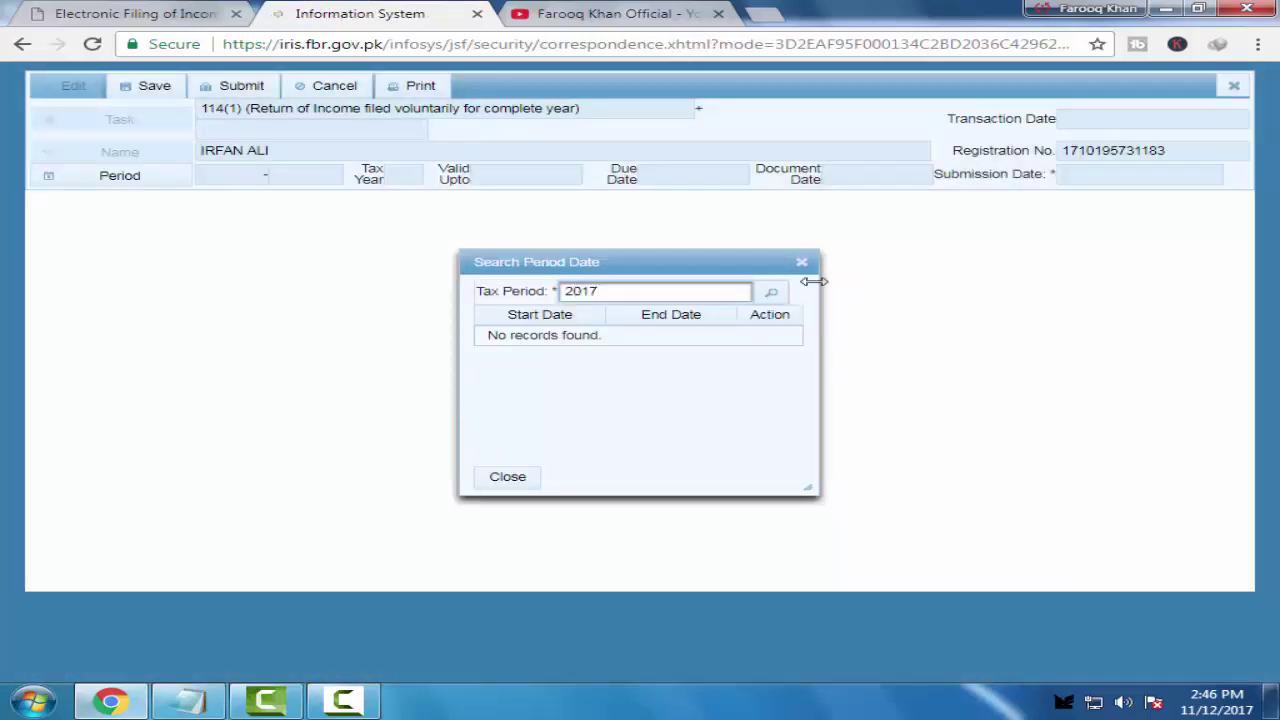
pyautogui.click(771, 291)
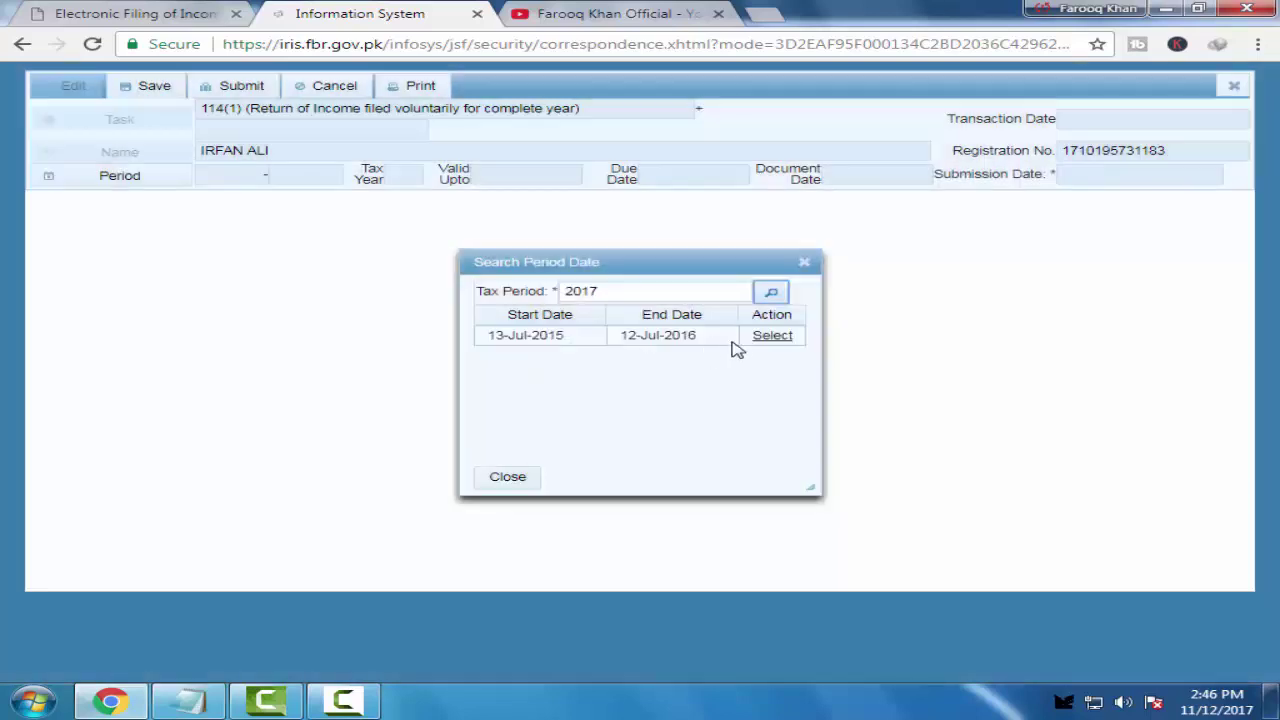
pyautogui.click(772, 337)
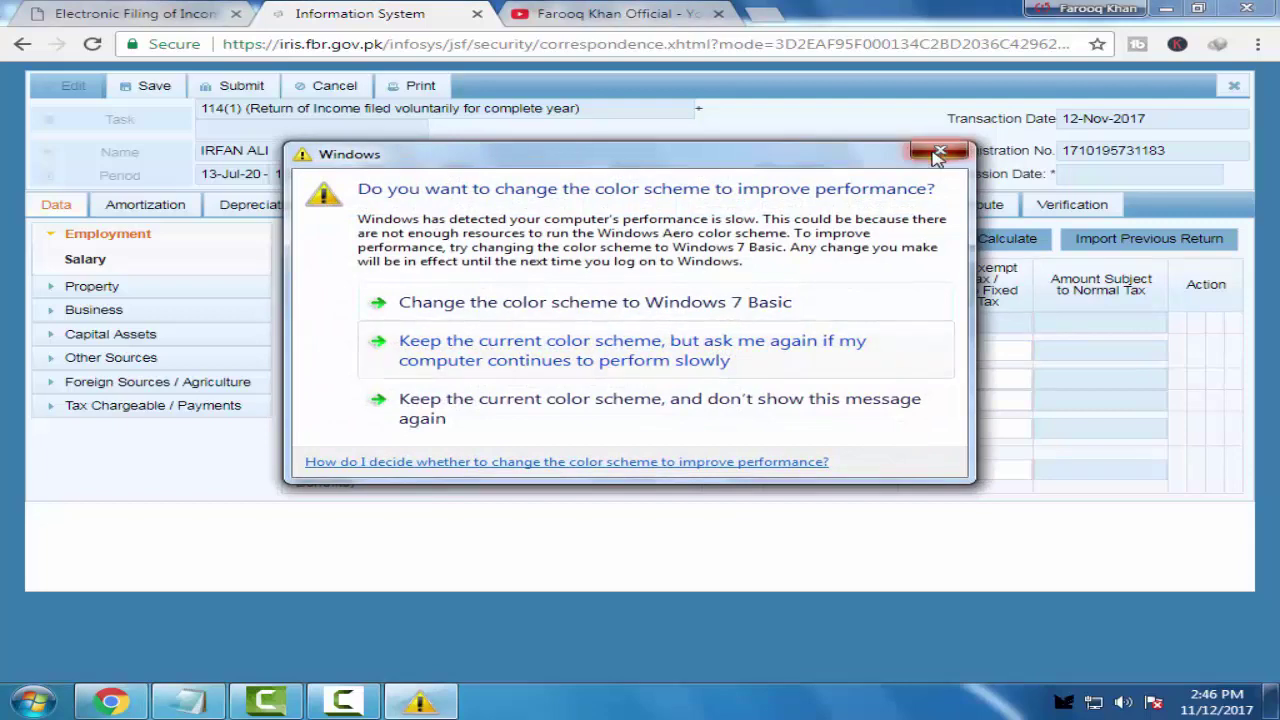
pyautogui.click(600, 362)
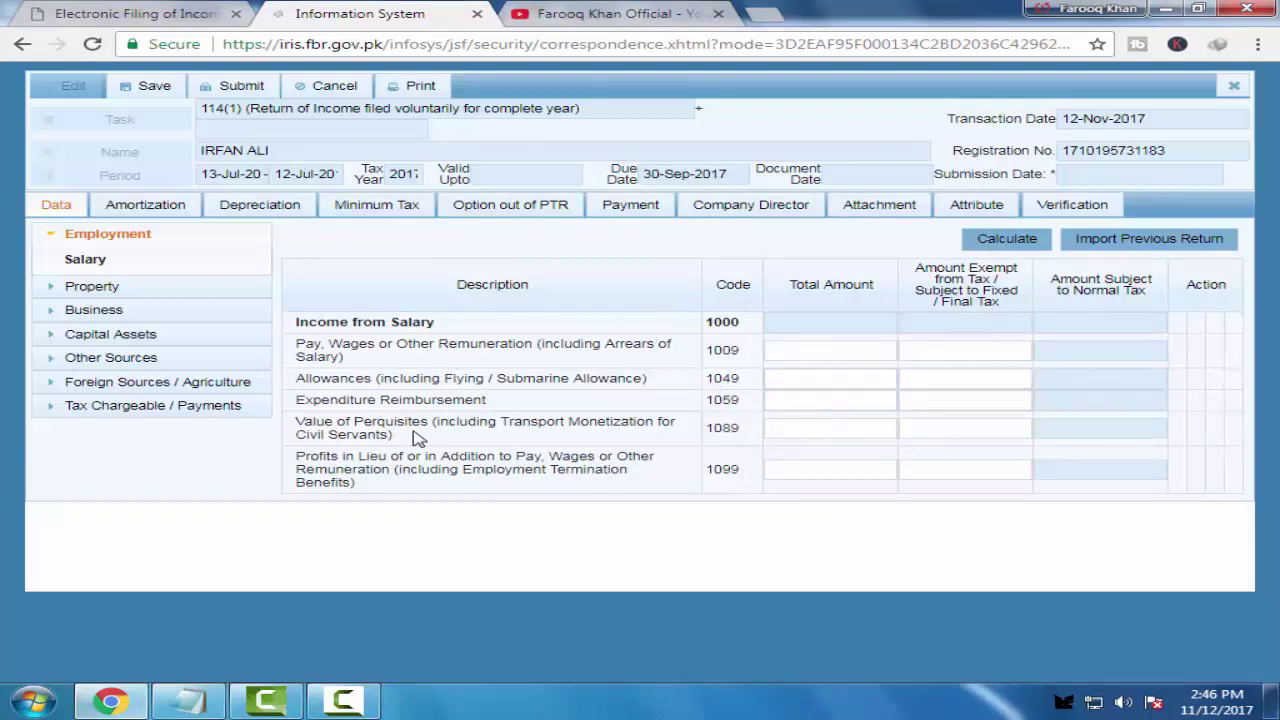
pyautogui.click(130, 289)
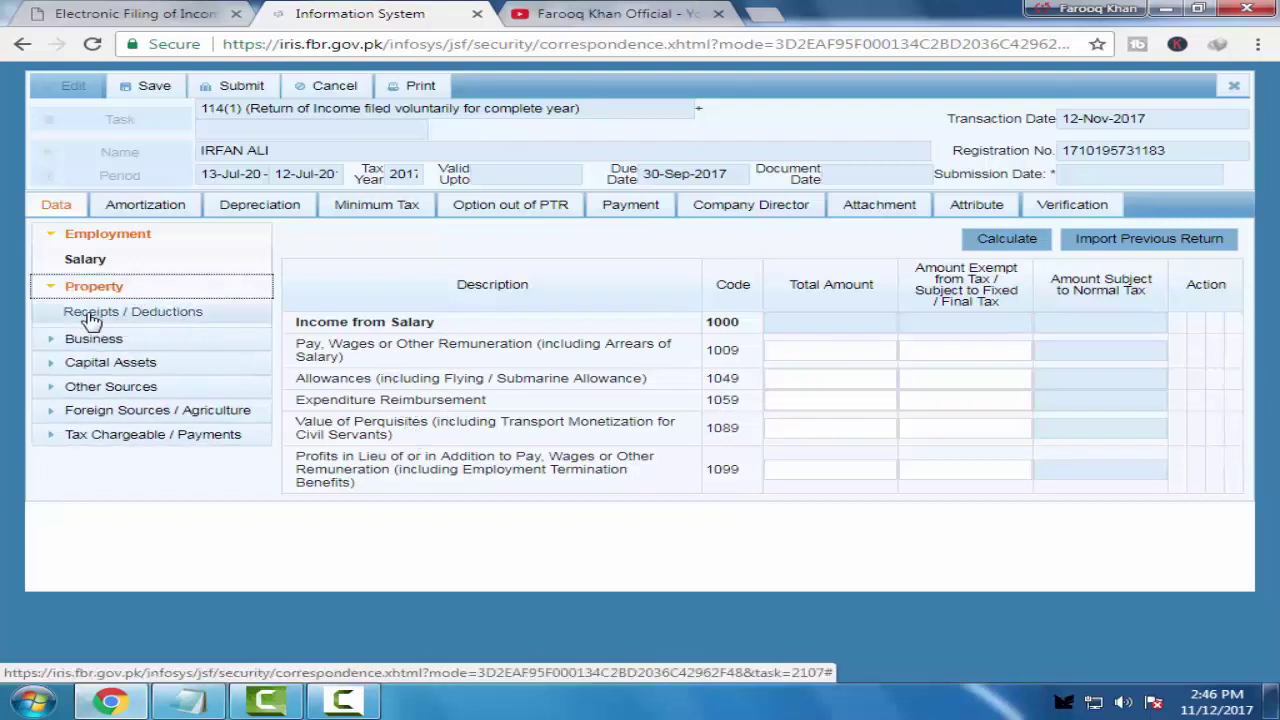
pyautogui.click(116, 261)
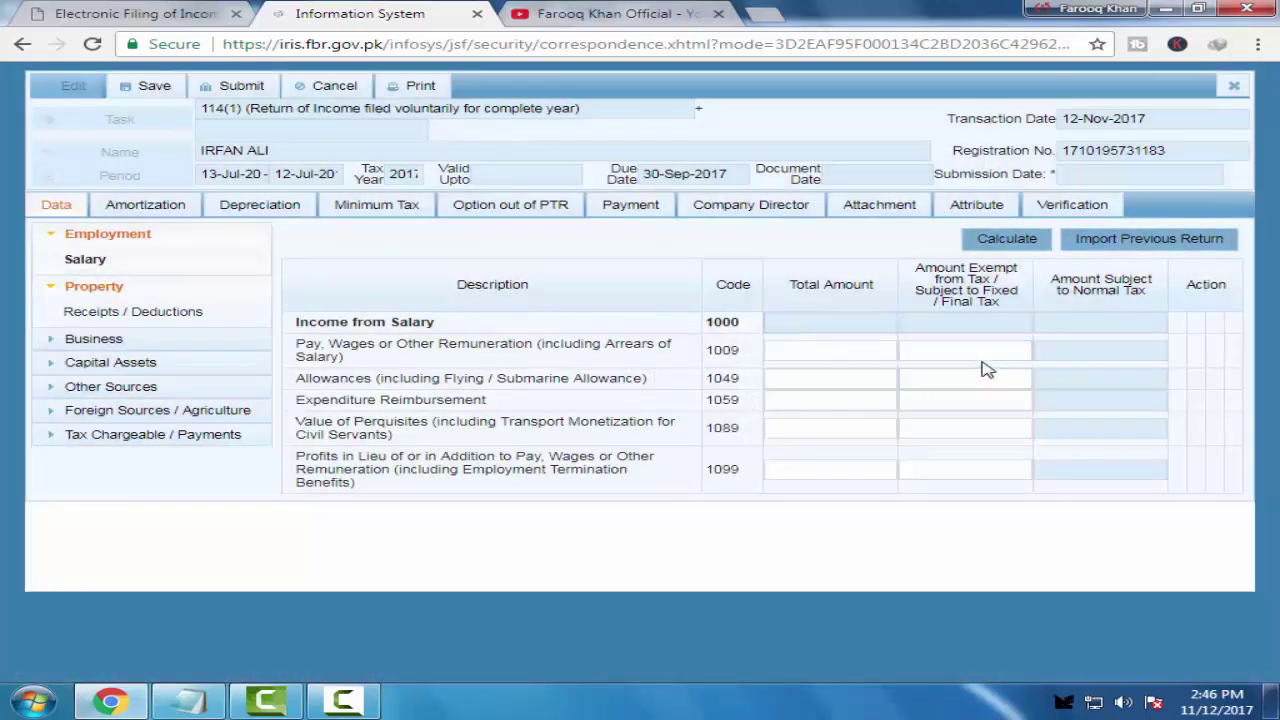
pyautogui.click(855, 350)
pyautogui.click(853, 397)
pyautogui.click(846, 425)
pyautogui.click(829, 466)
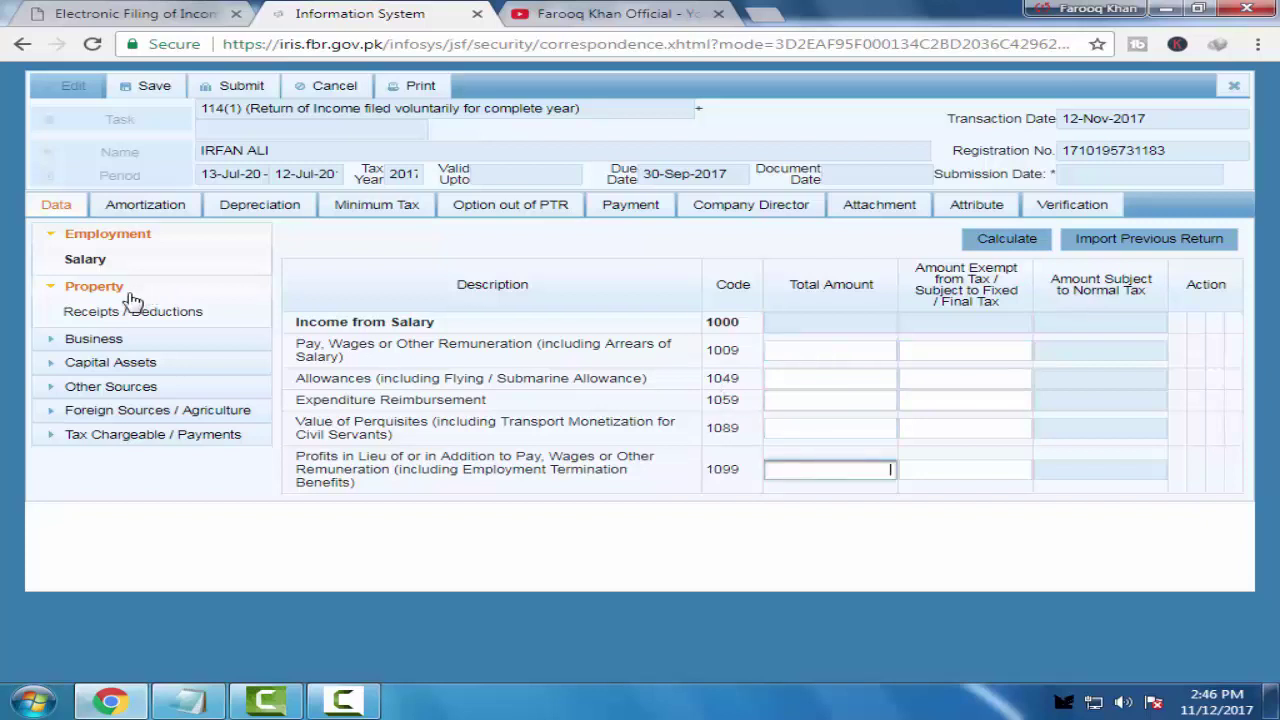
pyautogui.click(96, 289)
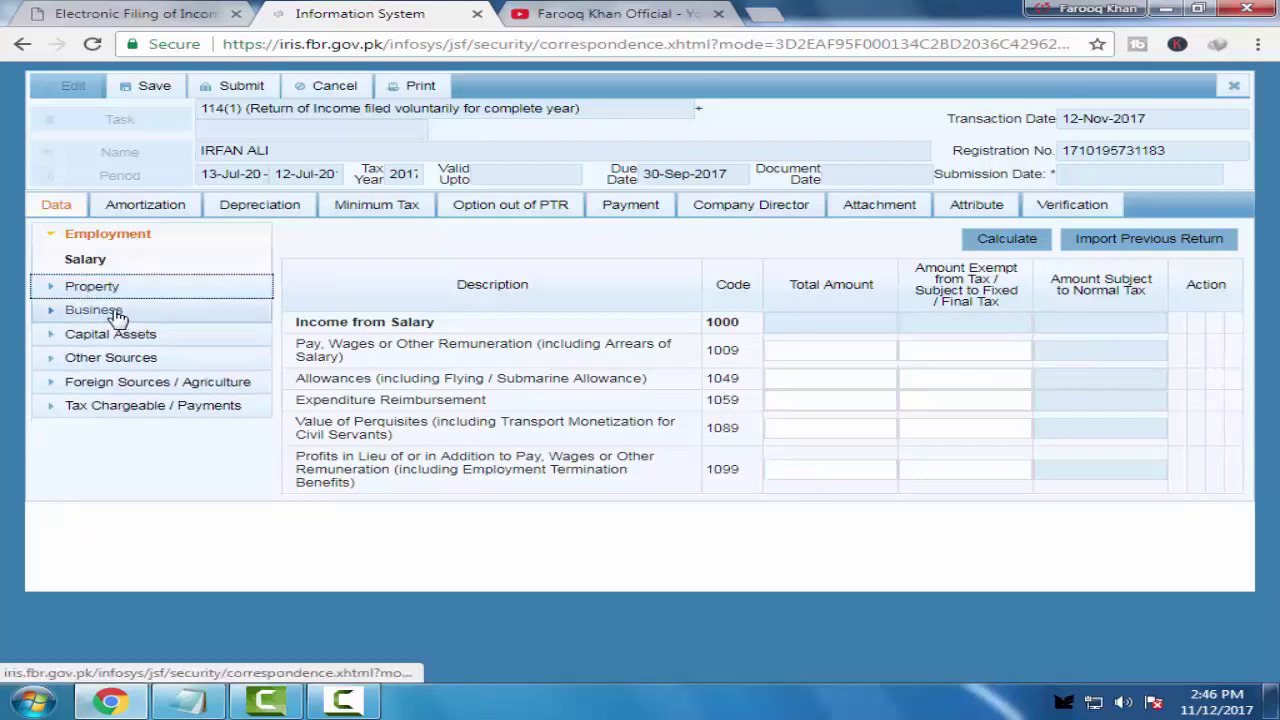
# Expand Business and view the Manufacturing / Trading Items form down to Stores / Spares
pyautogui.click(110, 312)
pyautogui.click(129, 337)
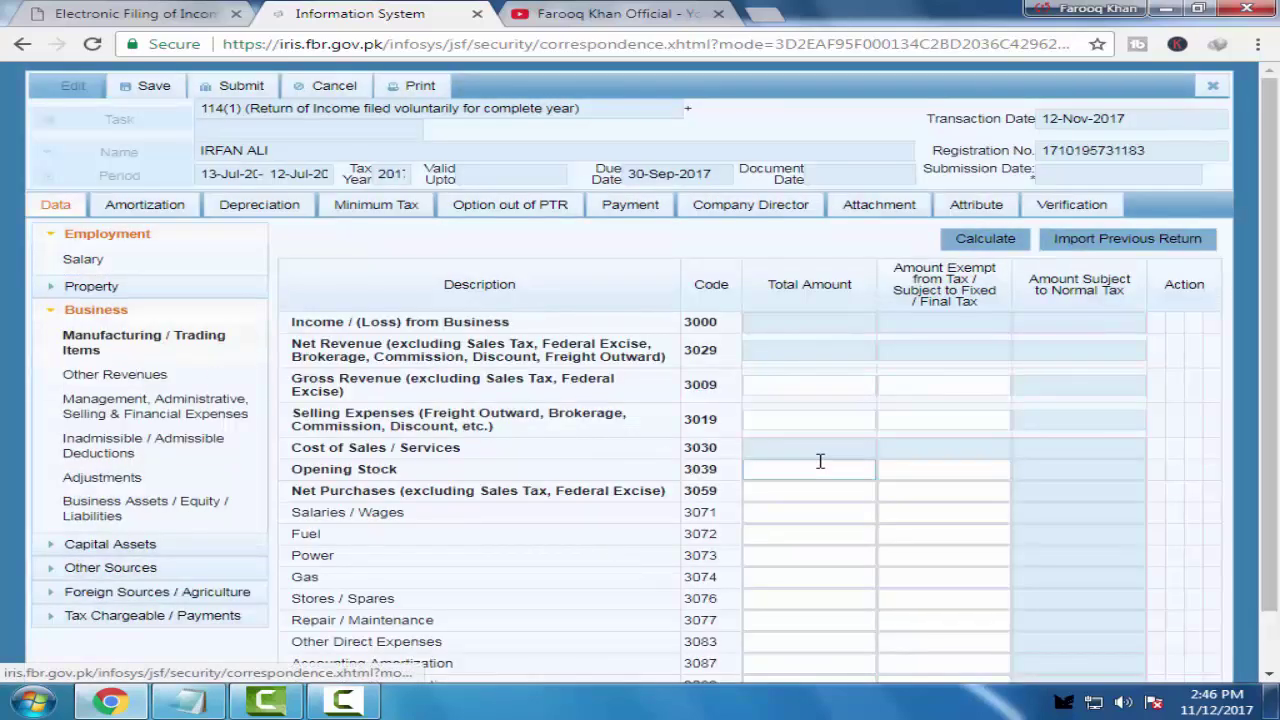
pyautogui.scroll(-1, 410, 445)
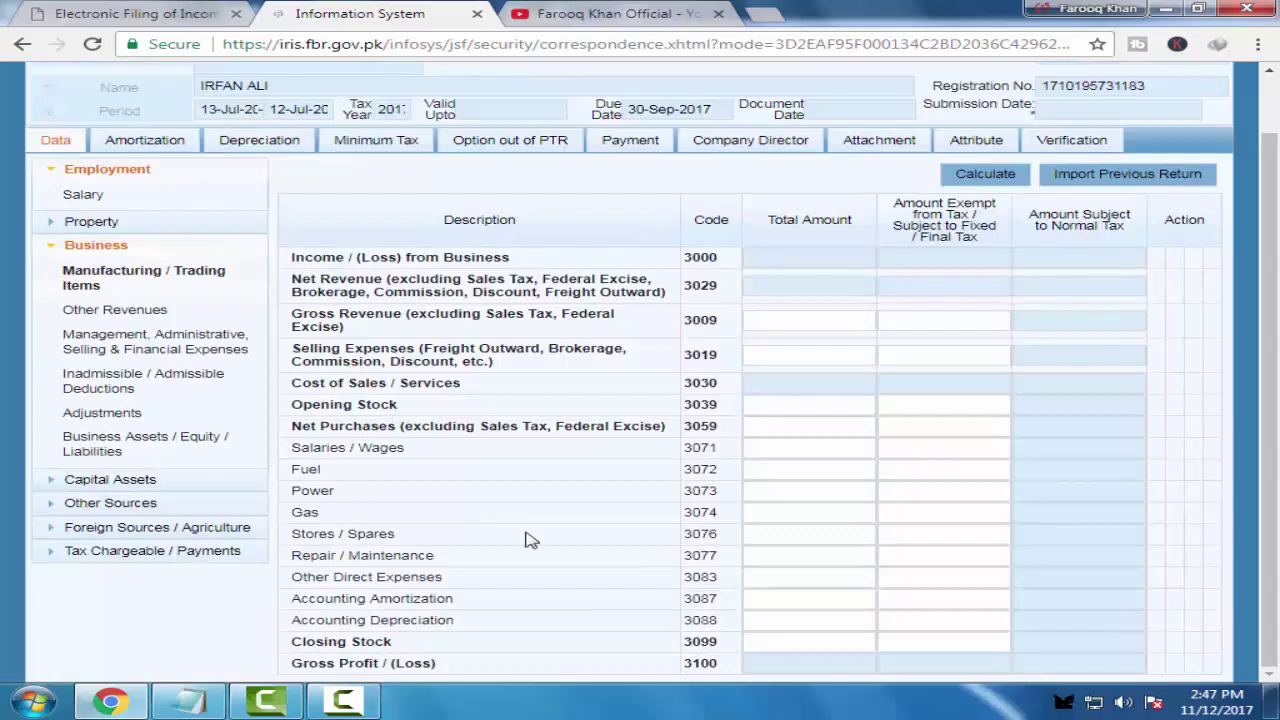
pyautogui.click(850, 533)
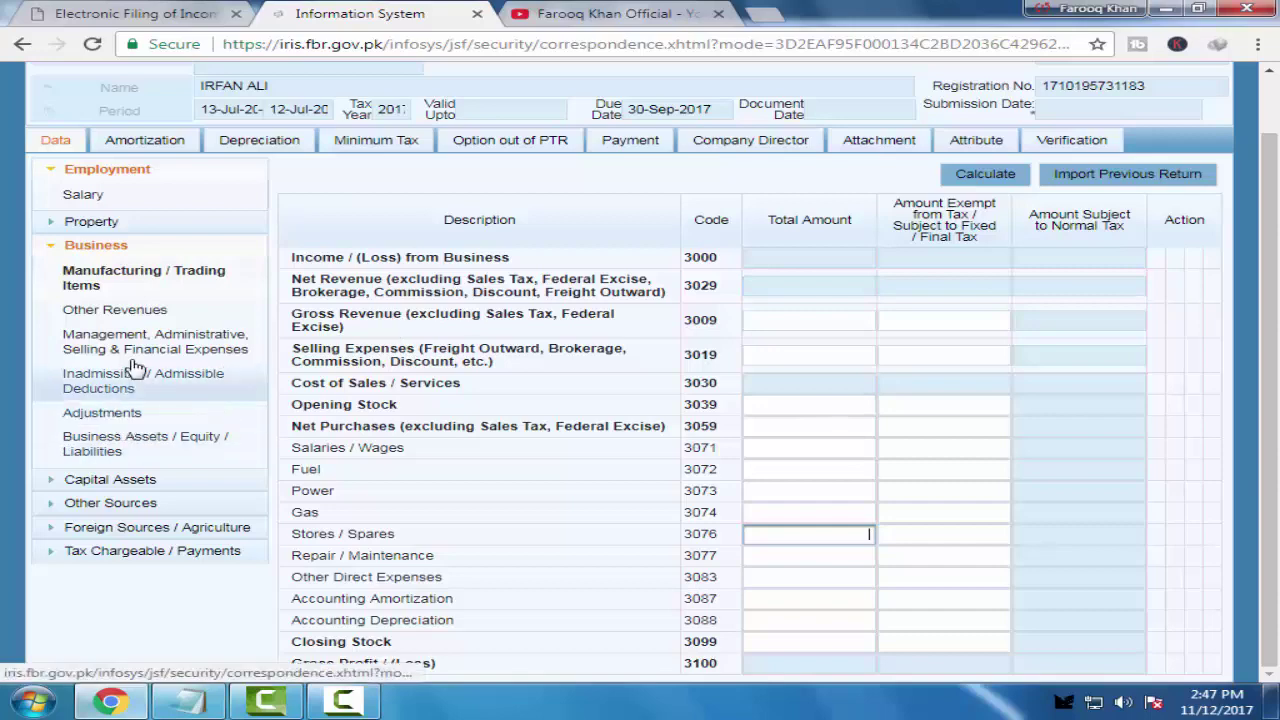
# View Other Revenues, Inadmissible / Admissible Deductions and Business Assets / Equity / Liabilities forms
pyautogui.click(135, 312)
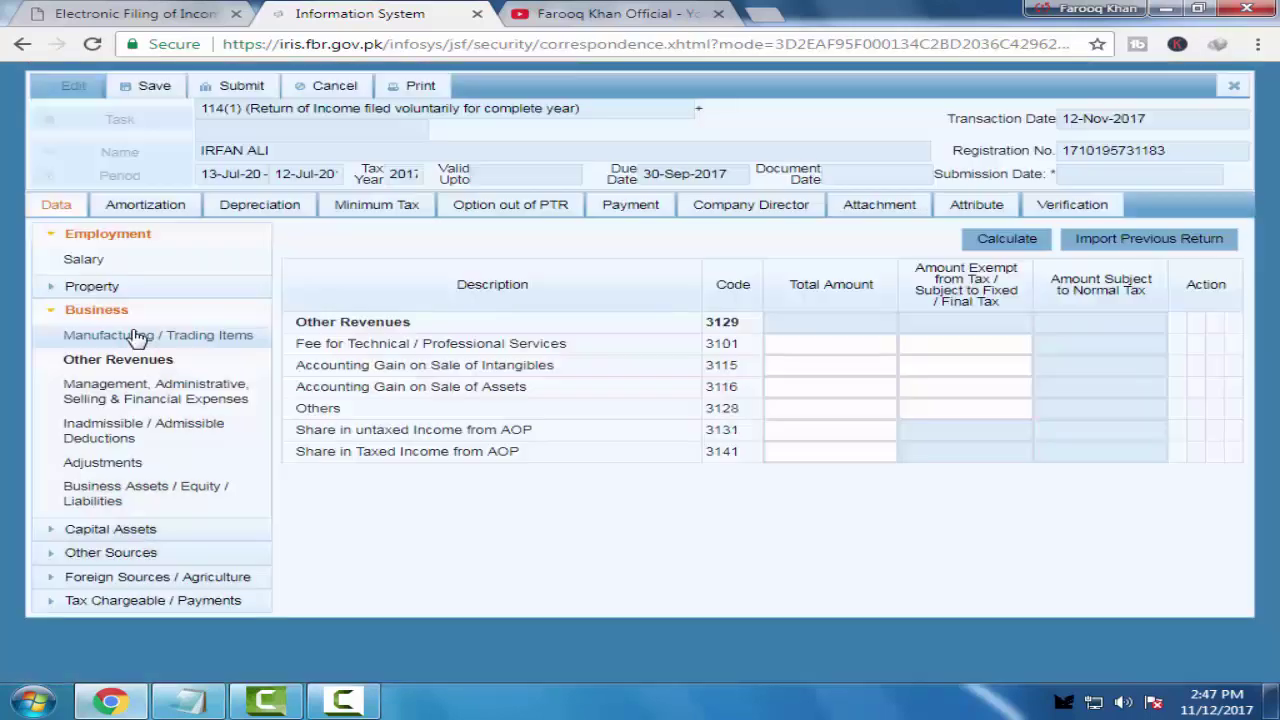
pyautogui.click(97, 338)
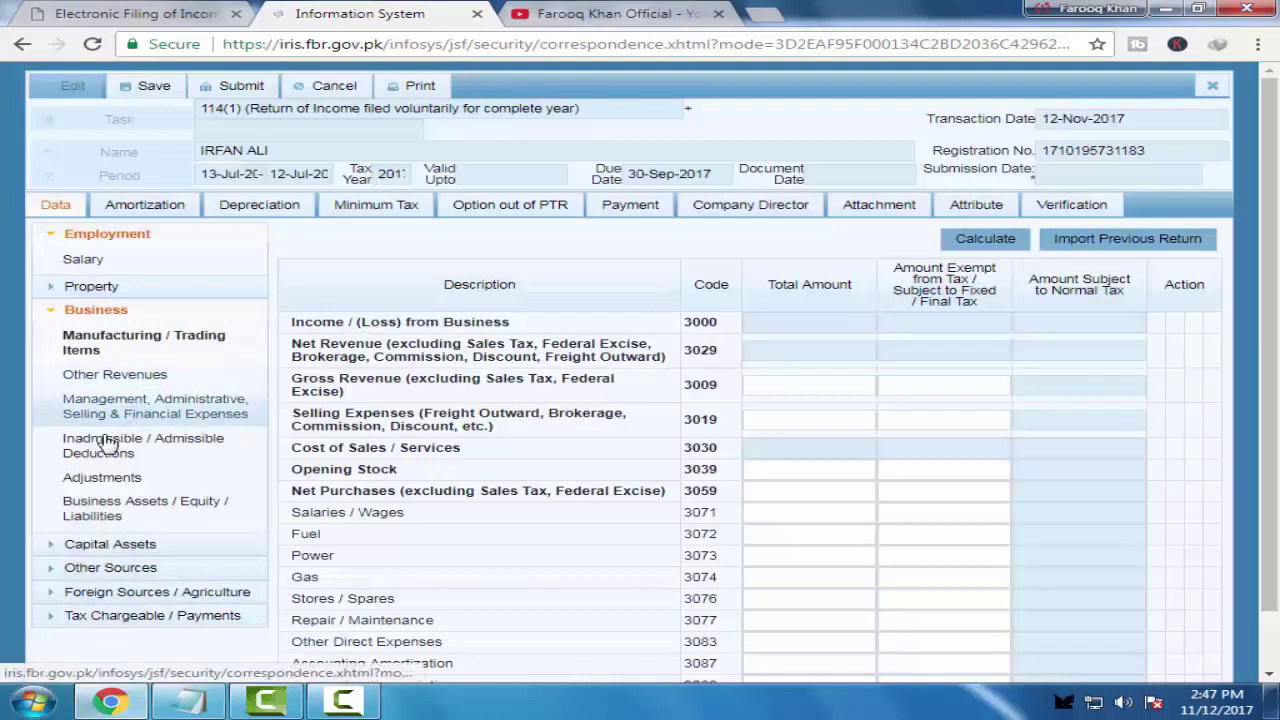
pyautogui.click(105, 443)
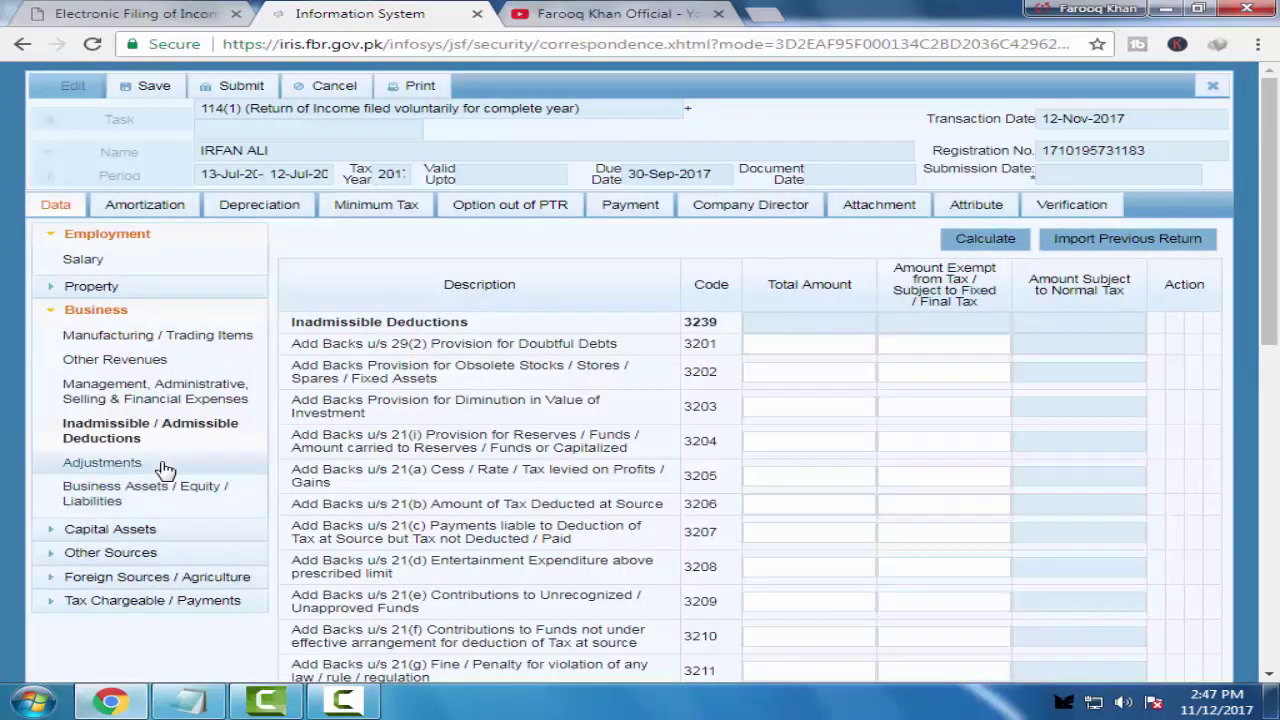
pyautogui.click(152, 492)
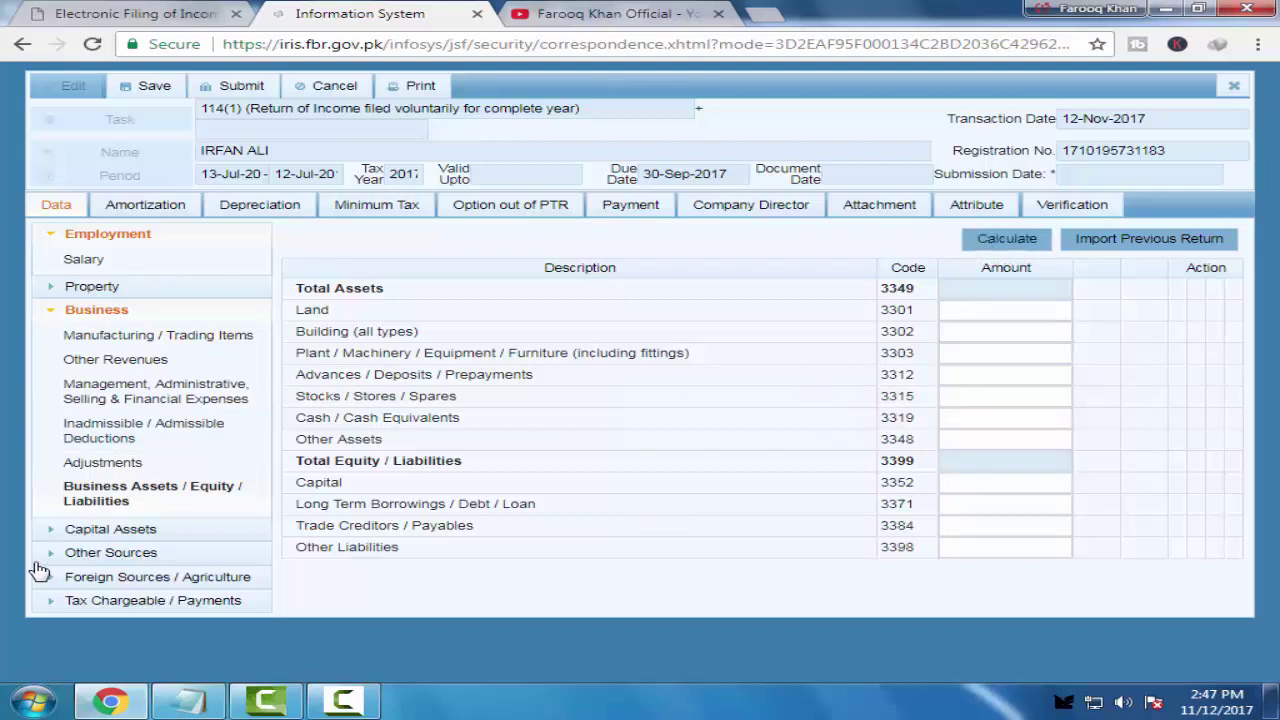
pyautogui.click(138, 534)
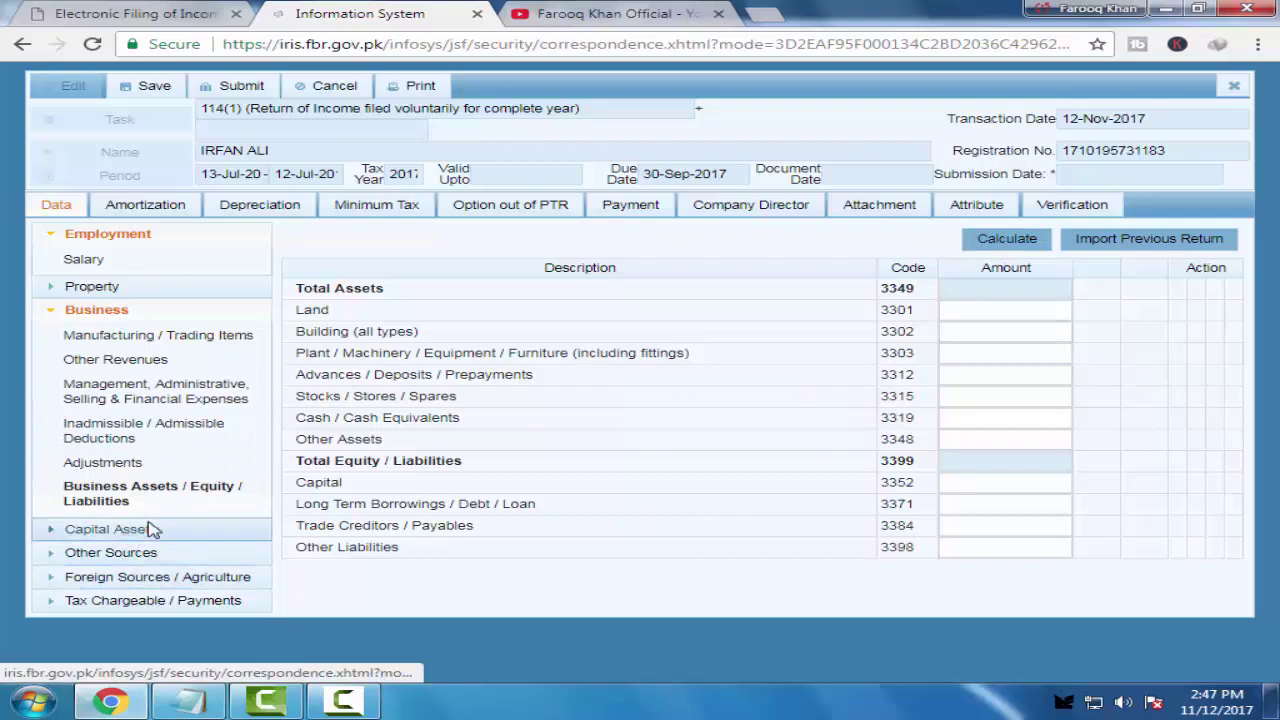
# Show the Other Sources Receipts / Deductions table (codes 5000-5088) and expand Tax Chargeable / Payments
pyautogui.click(118, 588)
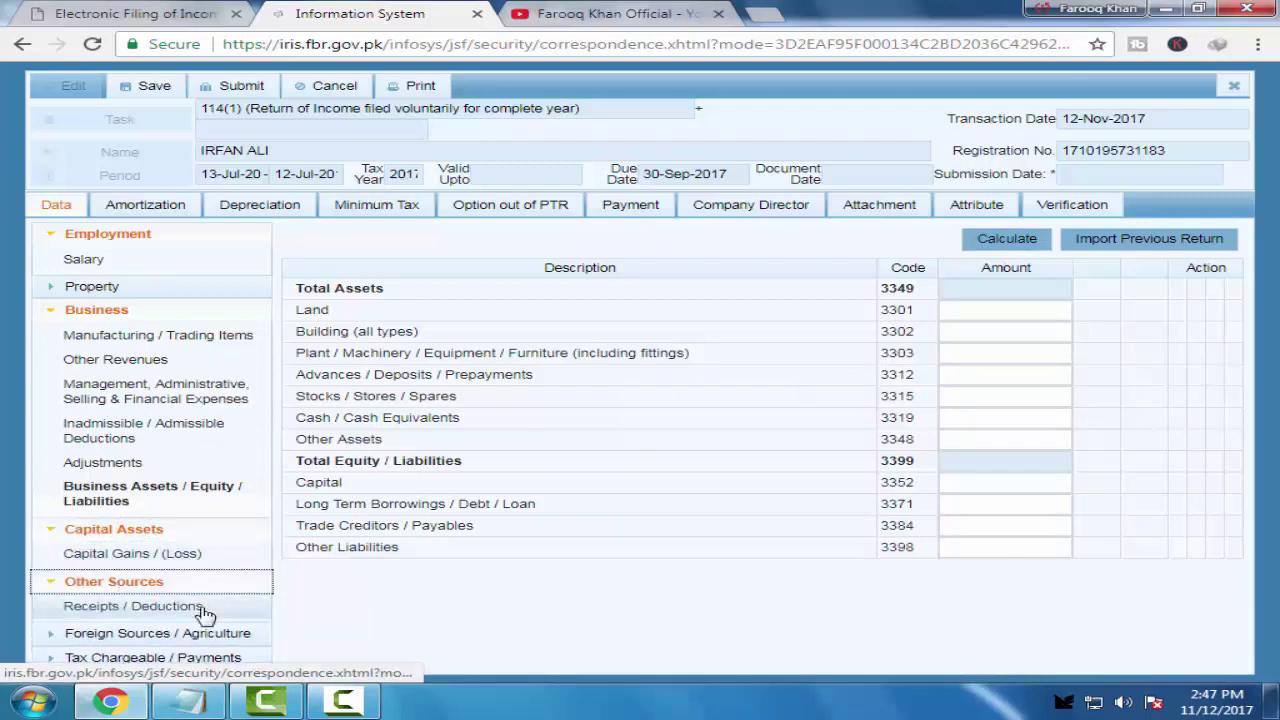
pyautogui.click(200, 607)
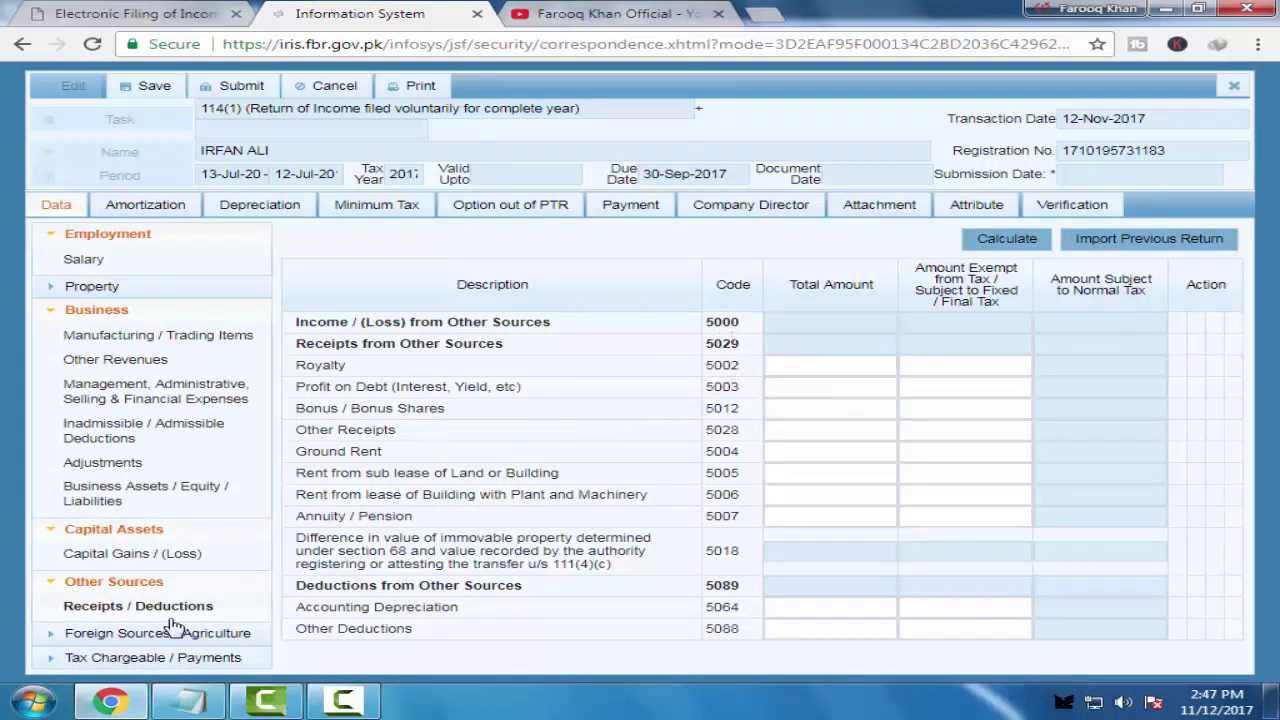
pyautogui.click(100, 660)
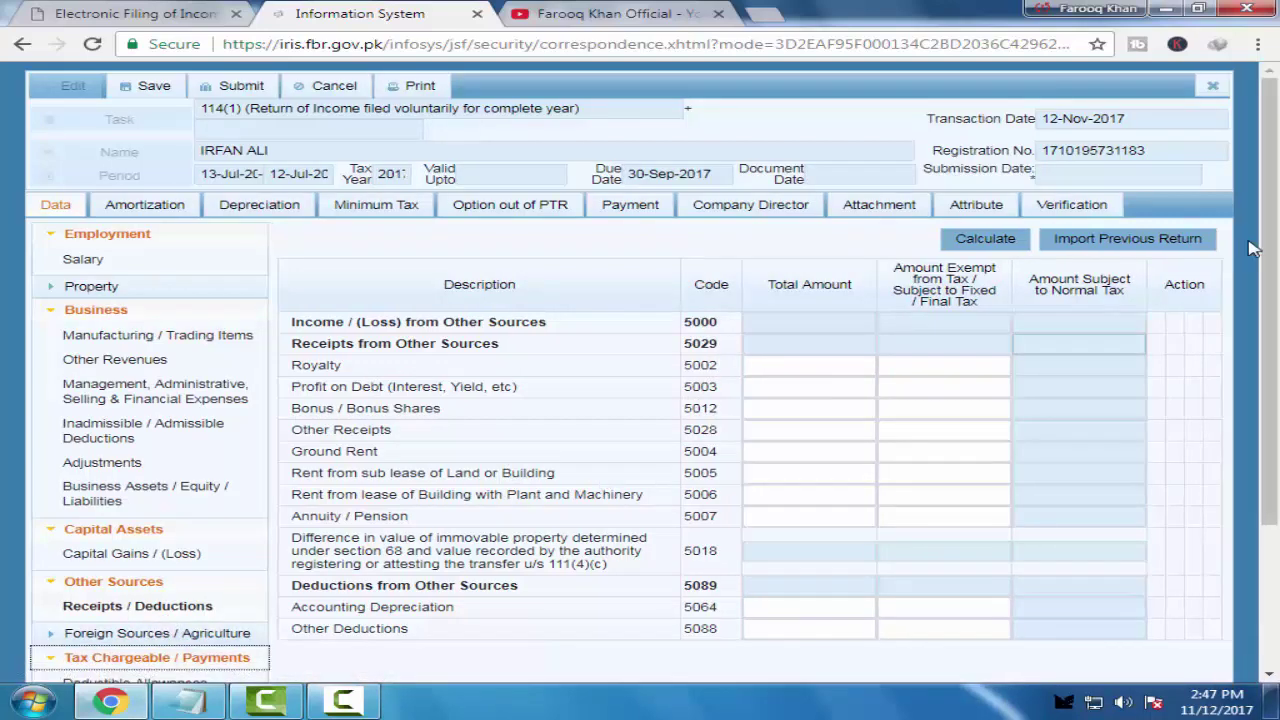
pyautogui.moveTo(1273, 234); pyautogui.dragTo(1271, 374)
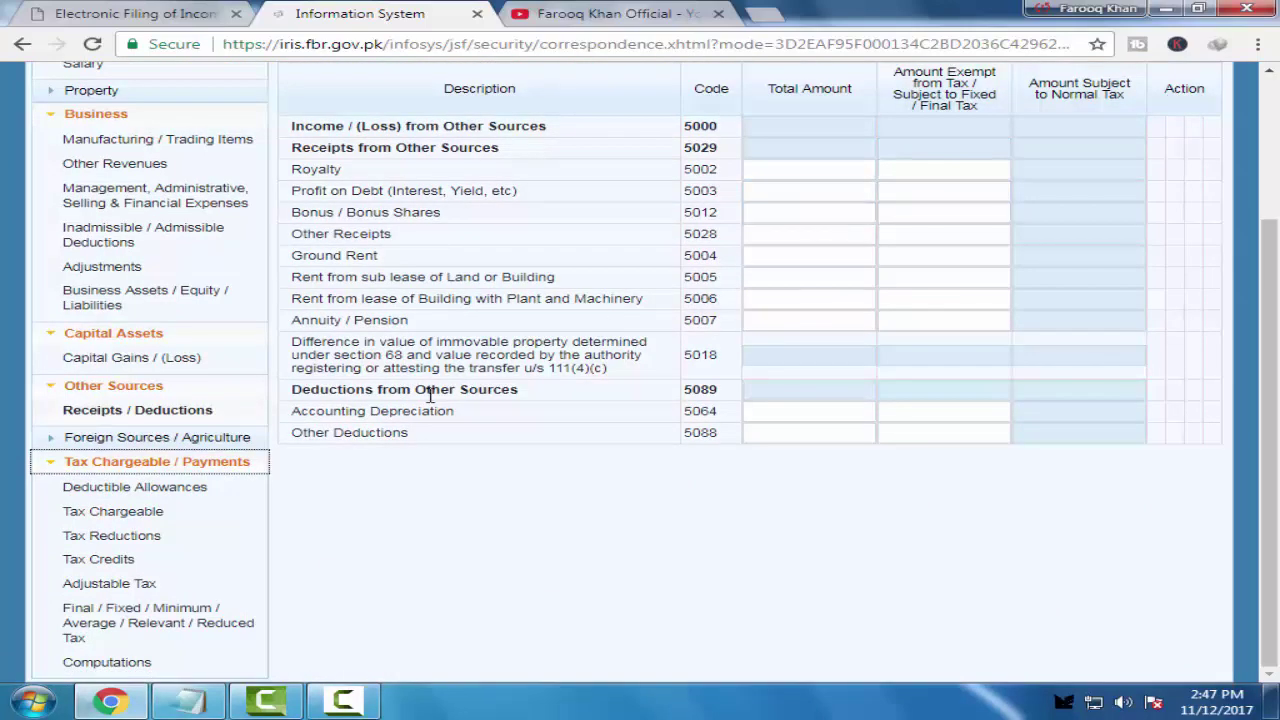
# View the Tax Reductions, Tax Credits and Final / Fixed / Minimum / Average / Relevant / Reduced Tax forms
pyautogui.click(111, 540)
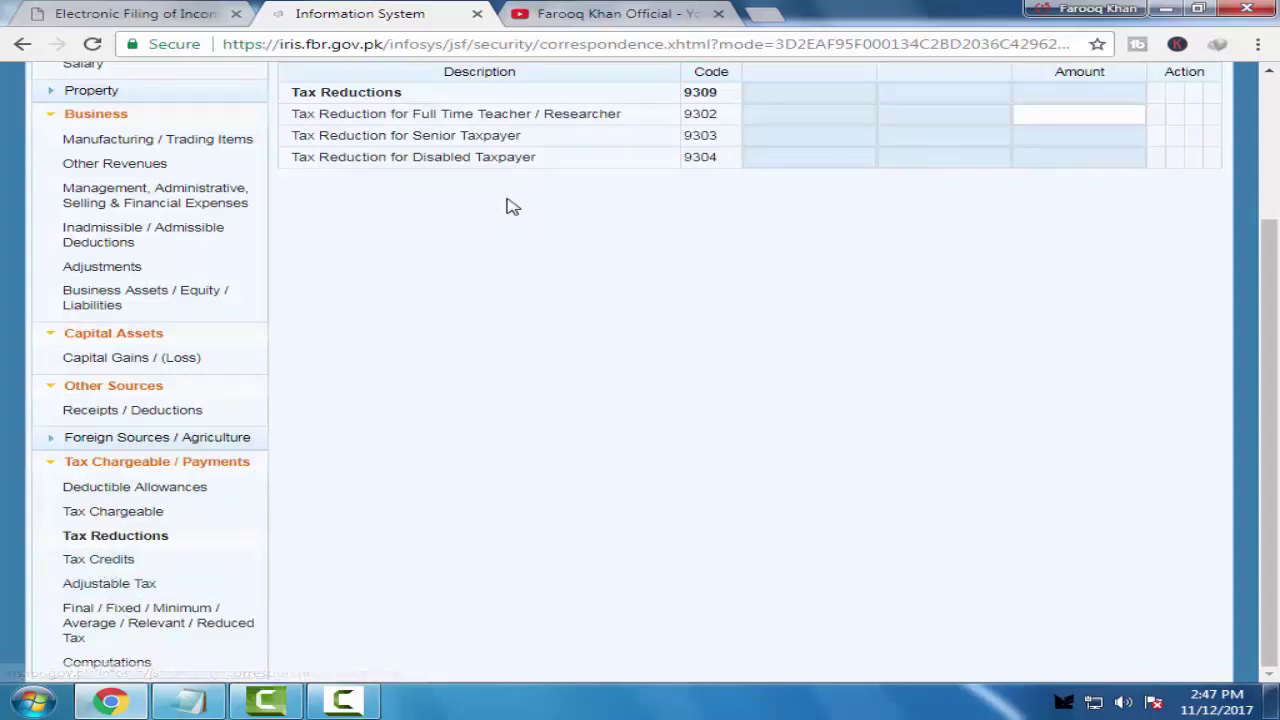
pyautogui.scroll(1, 500, 268)
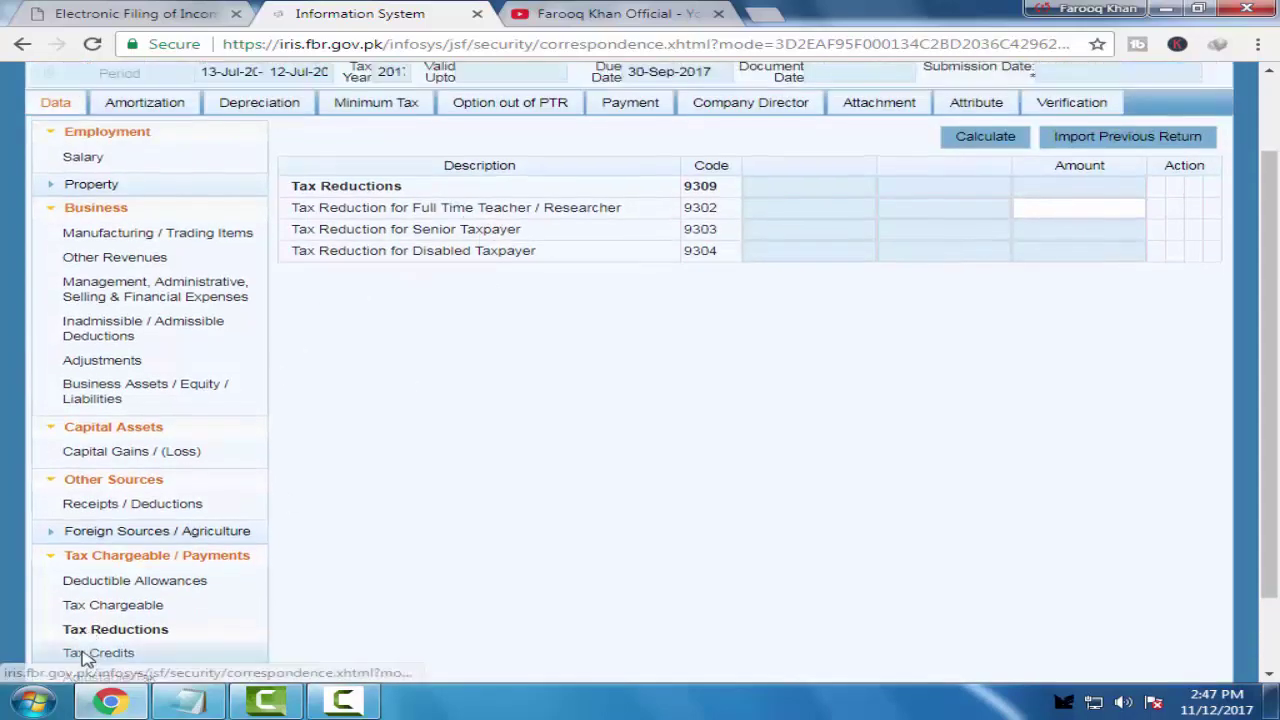
pyautogui.click(92, 653)
pyautogui.scroll(-1, 215, 540)
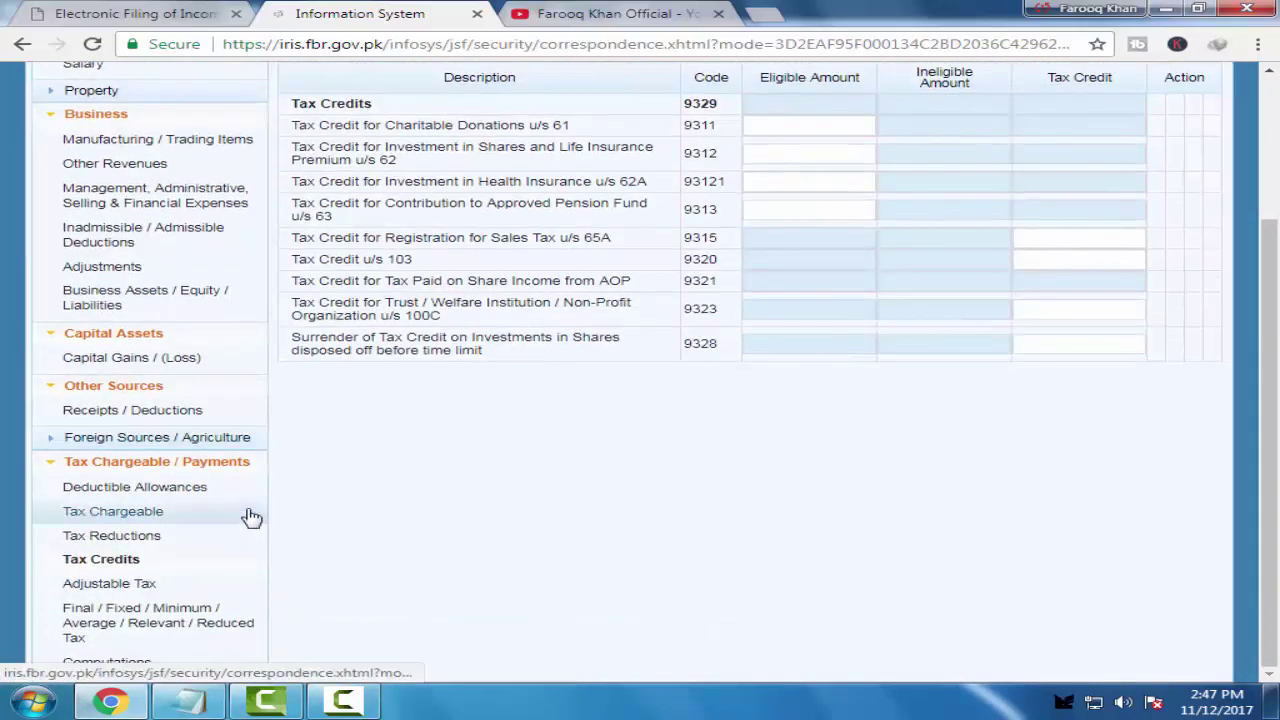
pyautogui.click(122, 615)
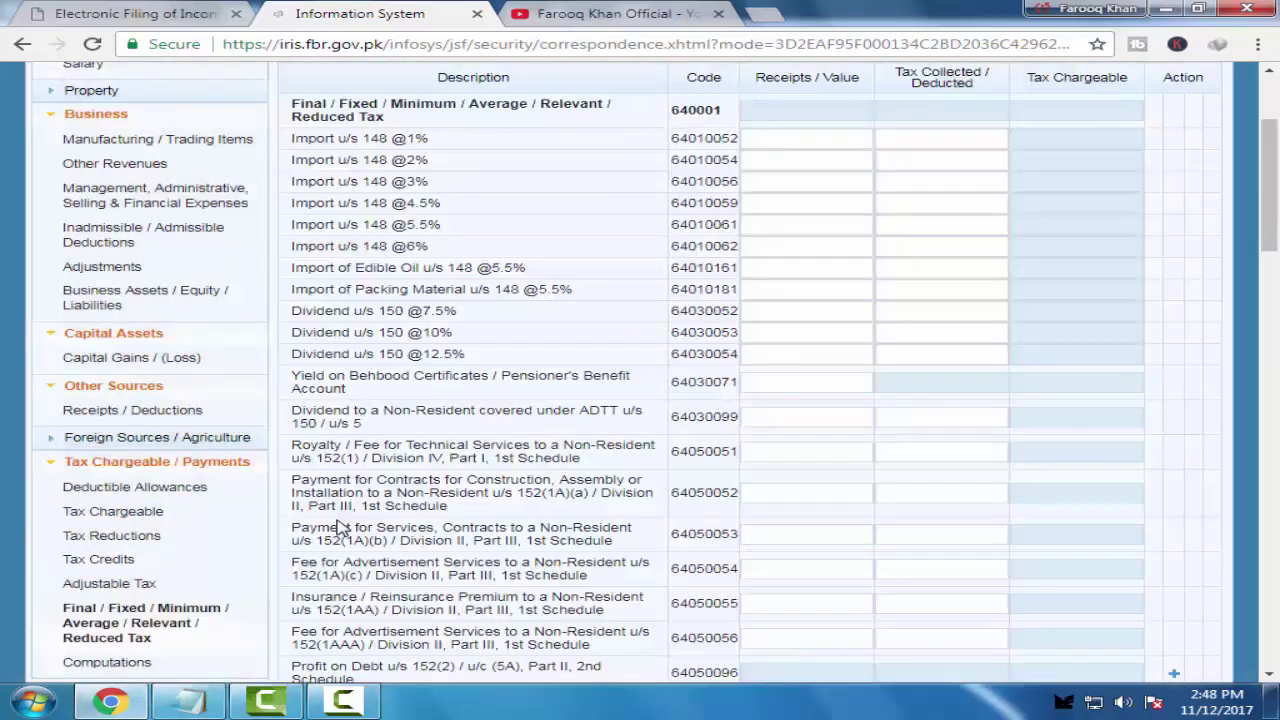
pyautogui.scroll(2, 883, 337)
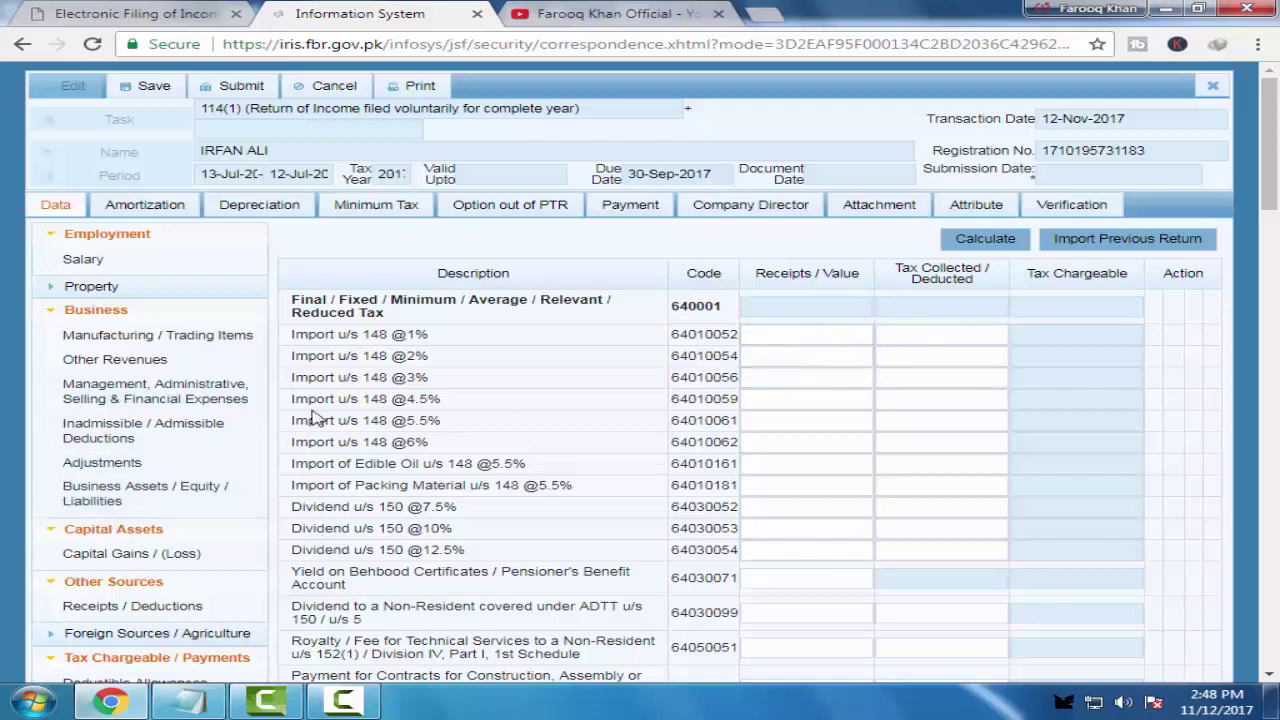
# View Capital Gains / (Loss), dismiss the Windows colour-scheme notice, and switch to the YouTube tab
pyautogui.click(130, 553)
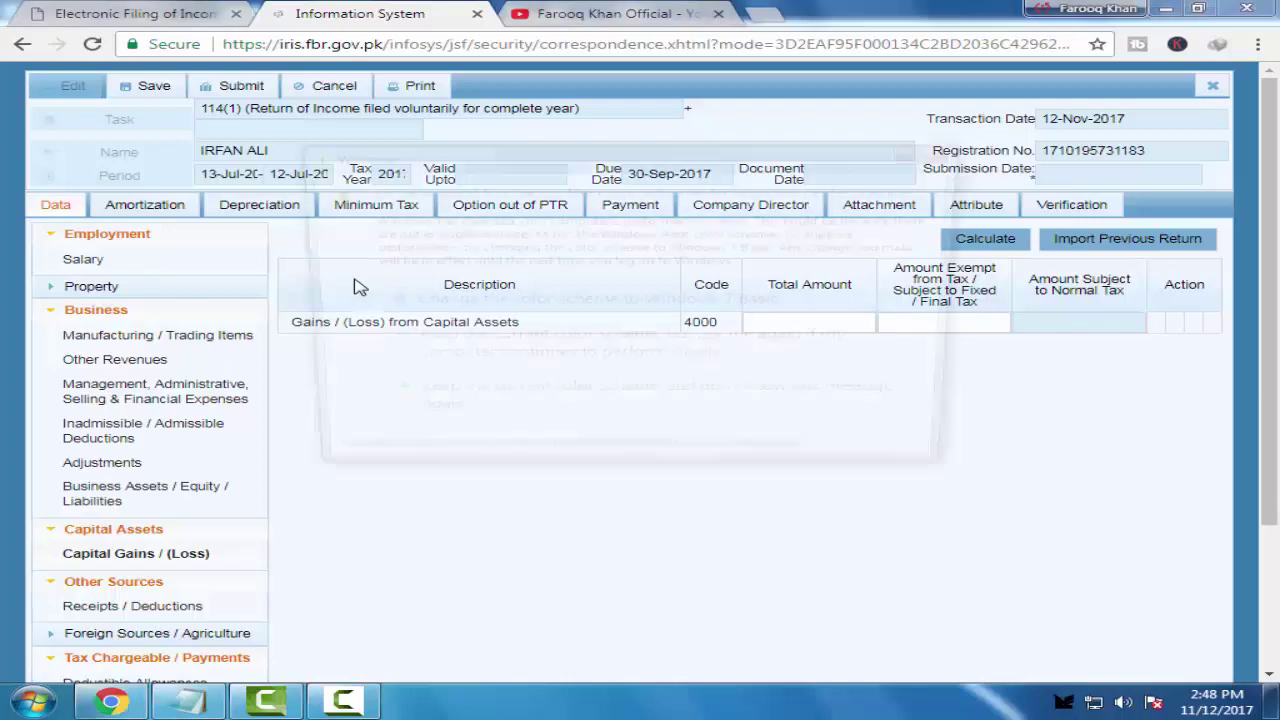
pyautogui.click(937, 153)
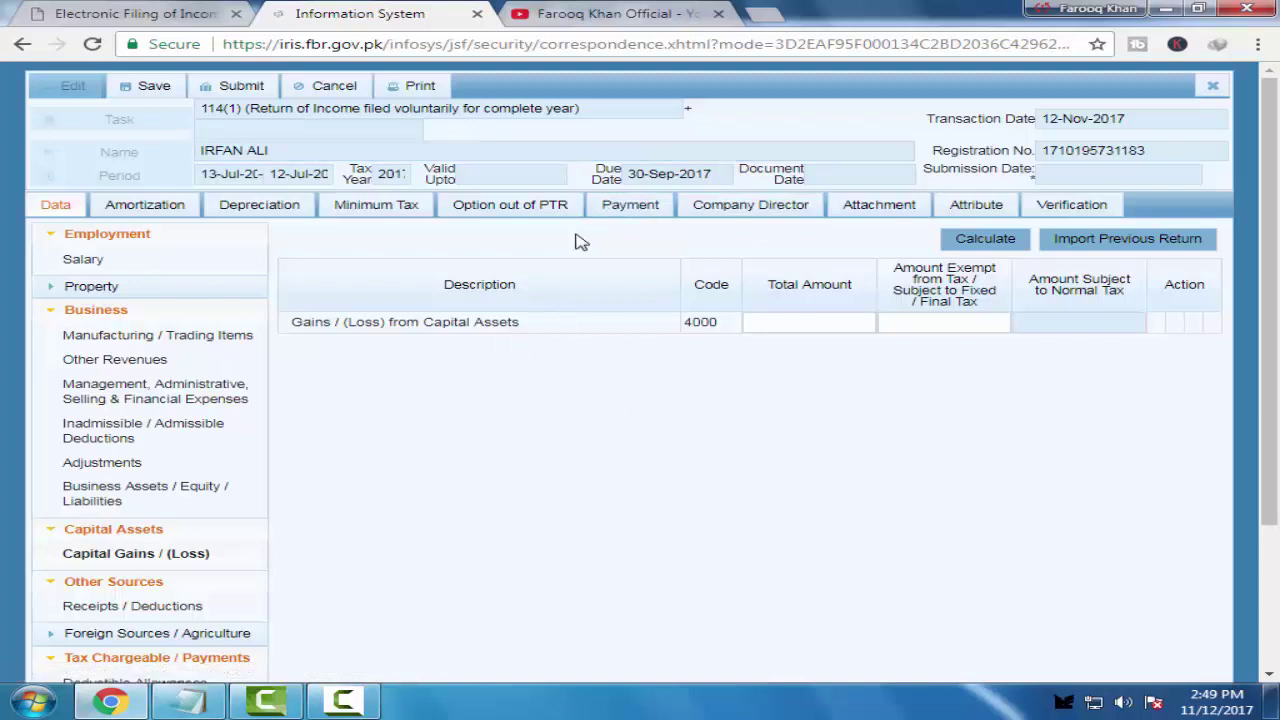
pyautogui.click(573, 16)
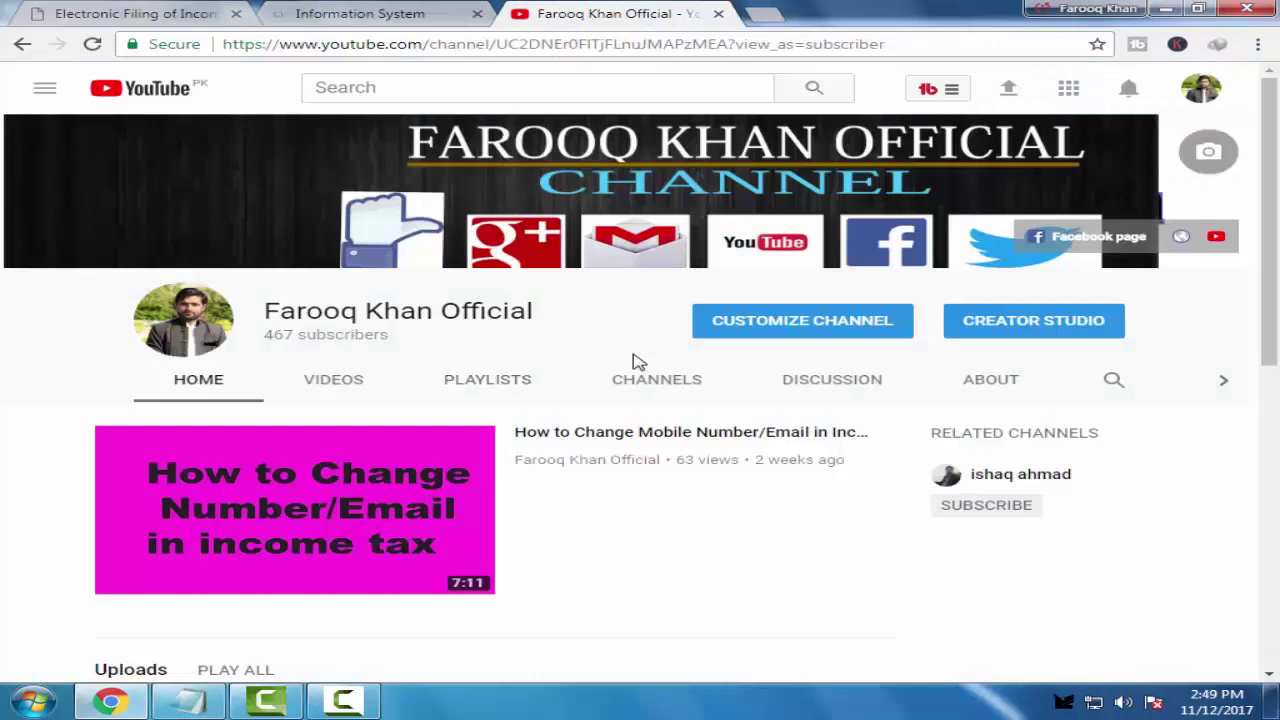